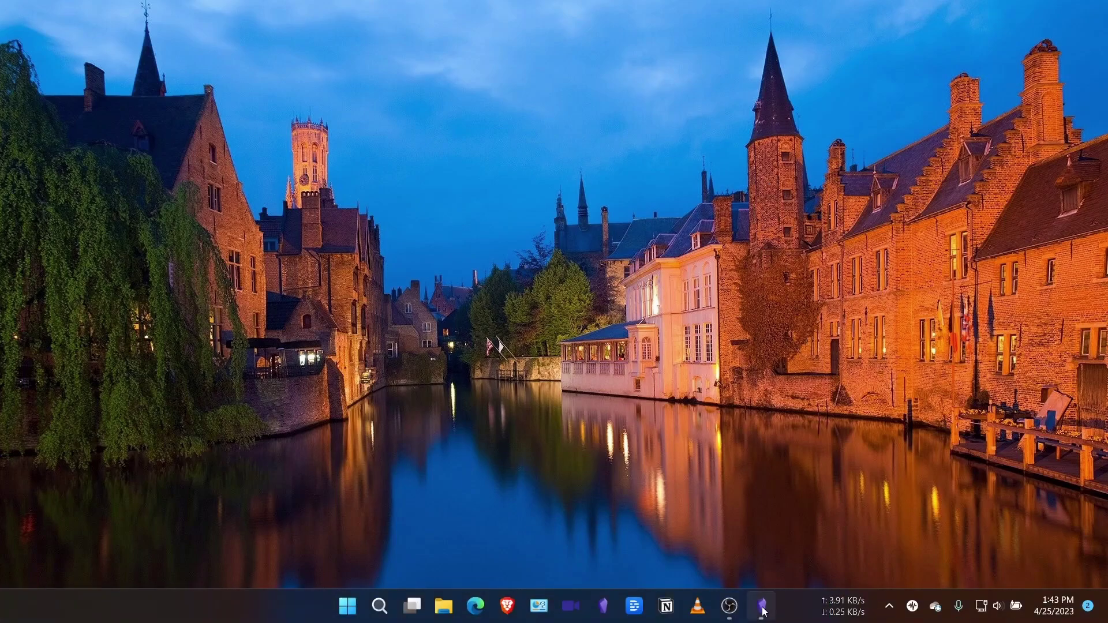
Install and enable the Templater community plugin from the plugin browser.
{"action": "left_click", "coordinate": [760, 603]}
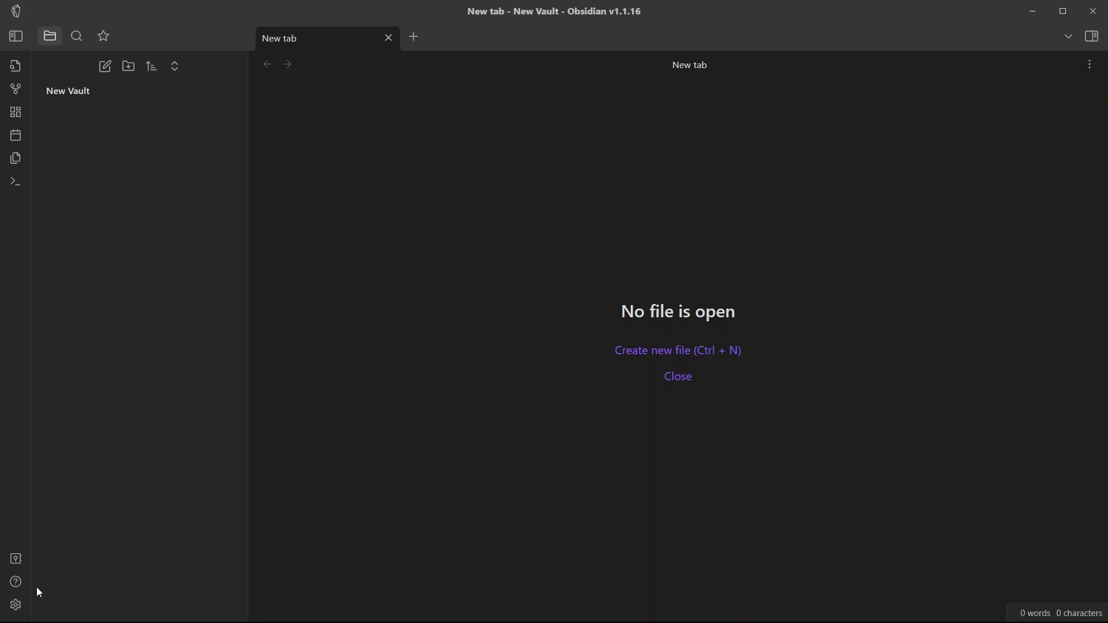
{"action": "left_click", "coordinate": [18, 604]}
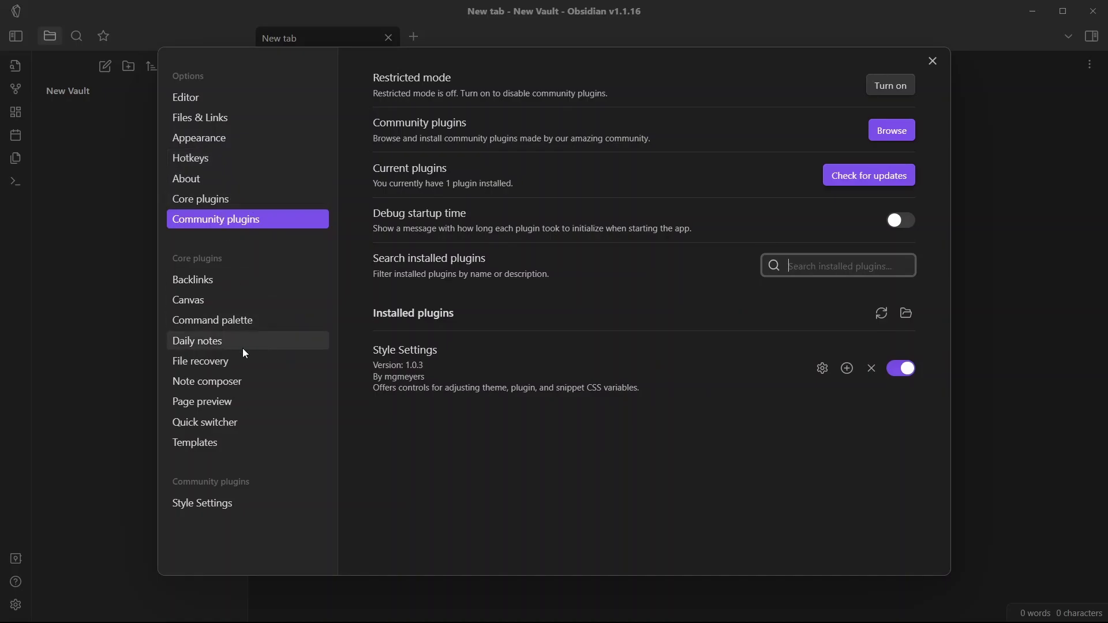
{"action": "left_click", "coordinate": [265, 341]}
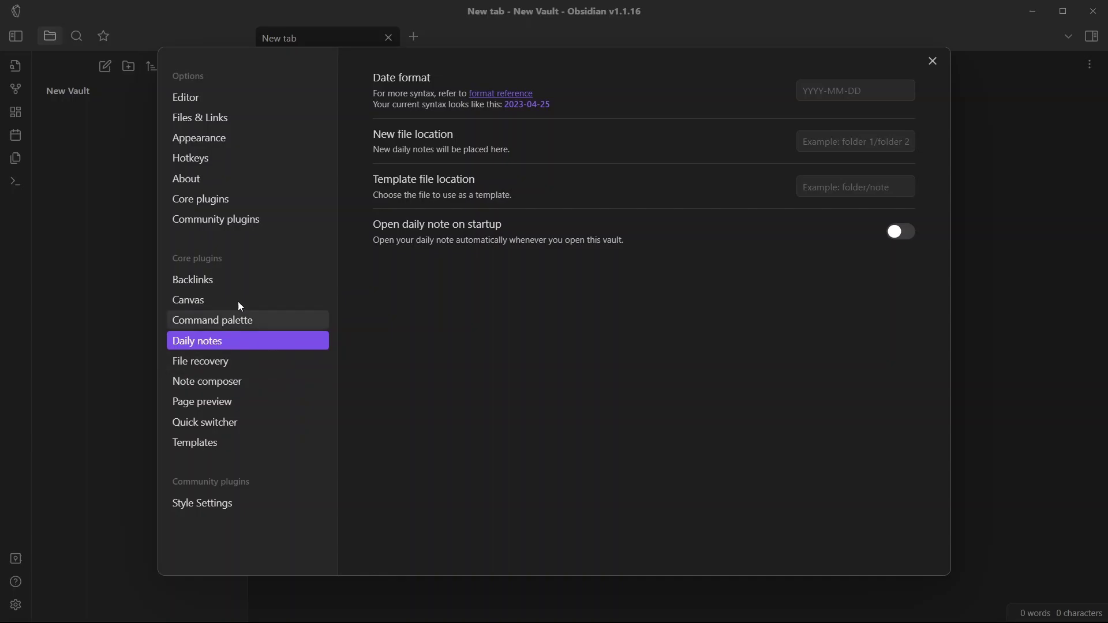
{"action": "left_click", "coordinate": [238, 224]}
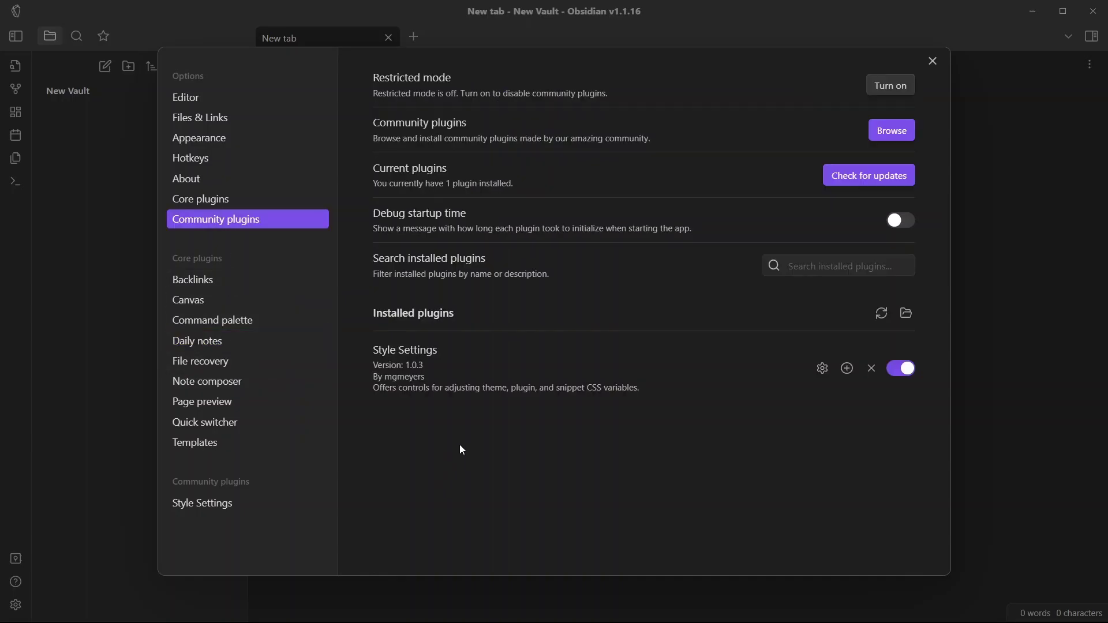
{"action": "left_click", "coordinate": [873, 138]}
{"action": "type", "text": "templ"}
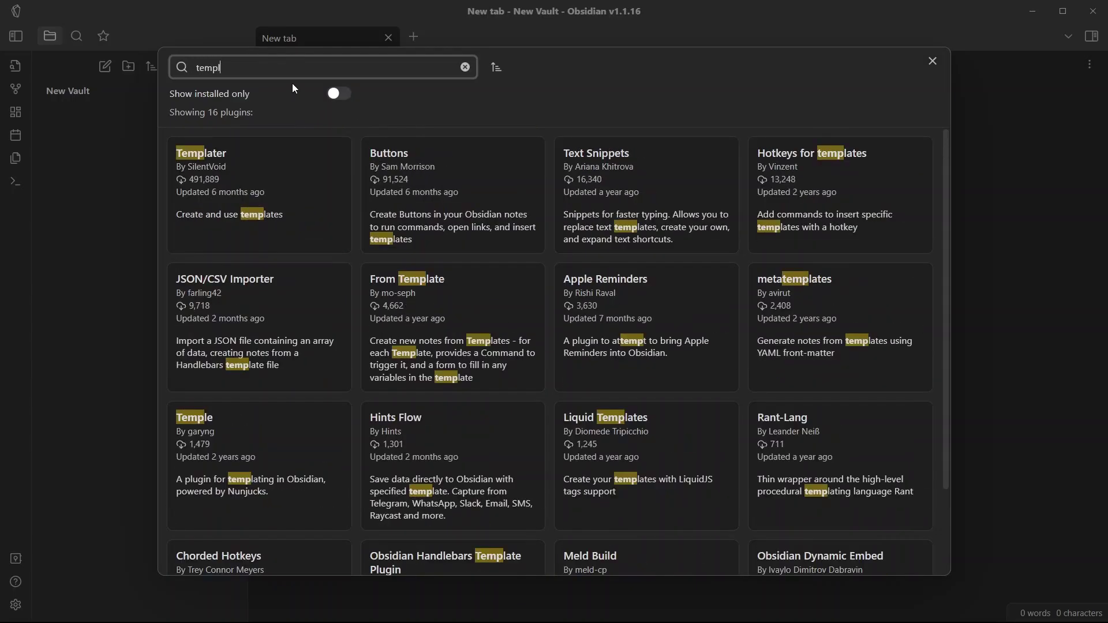
{"action": "type", "text": "ate"}
{"action": "left_click", "coordinate": [248, 197]}
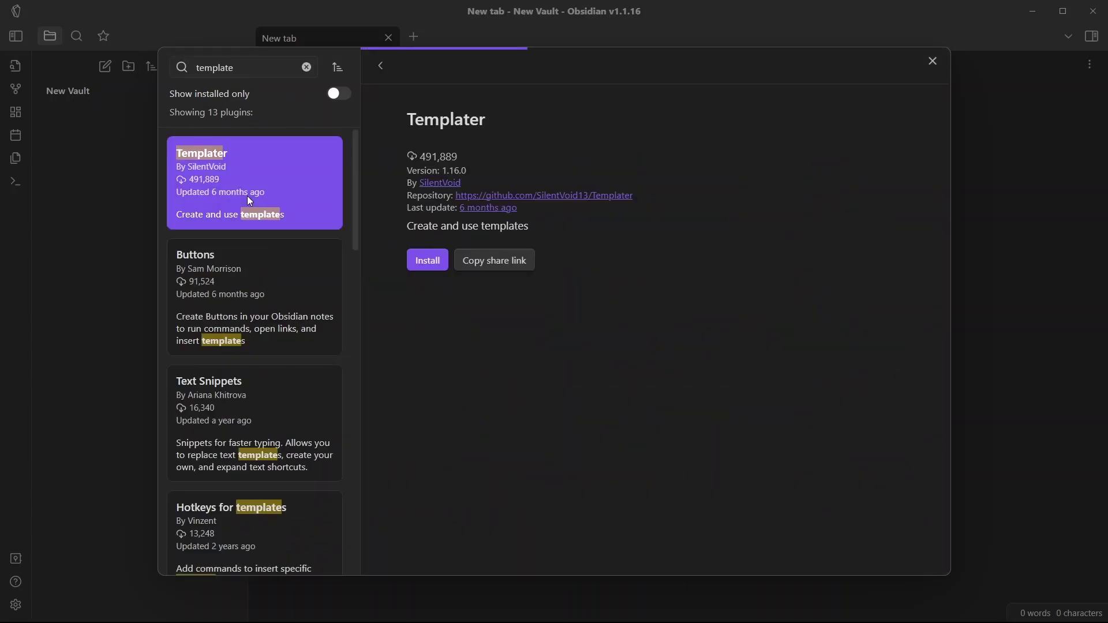
{"action": "left_click", "coordinate": [426, 266]}
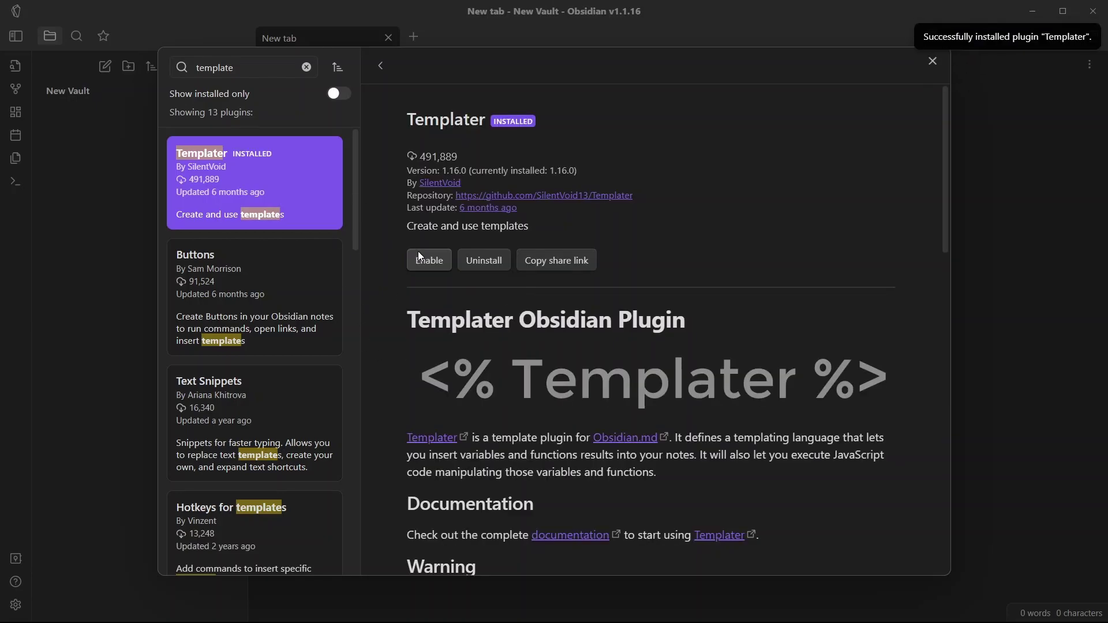
{"action": "left_click", "coordinate": [420, 258]}
Search 'datav' and install the Dataview community plugin.
{"action": "left_click", "coordinate": [381, 65]}
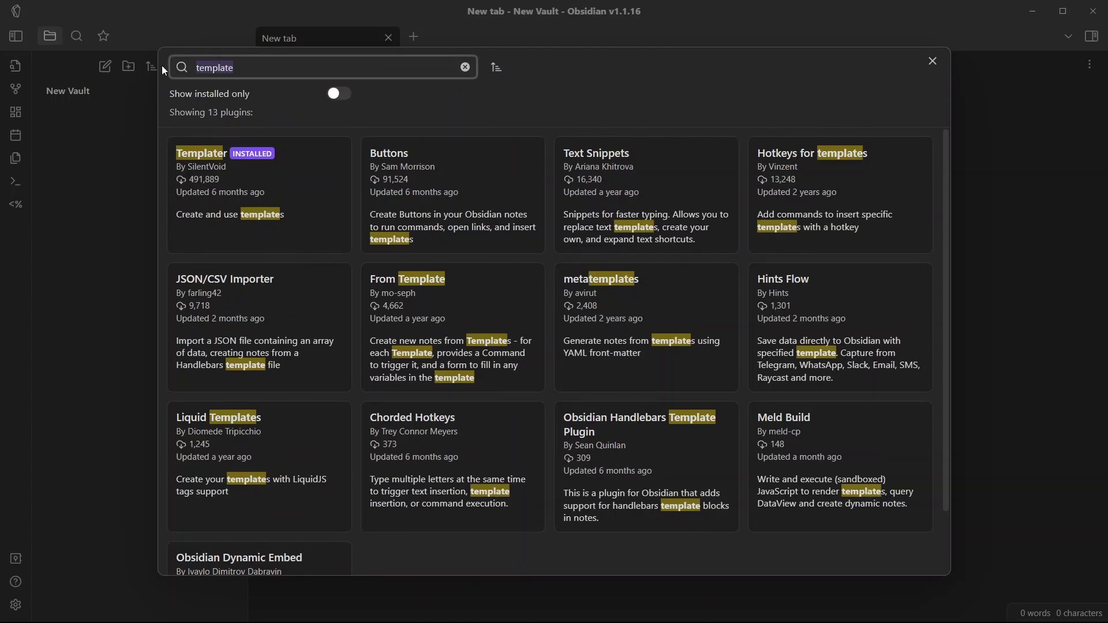
{"action": "type", "text": "datav"}
{"action": "left_click", "coordinate": [220, 200]}
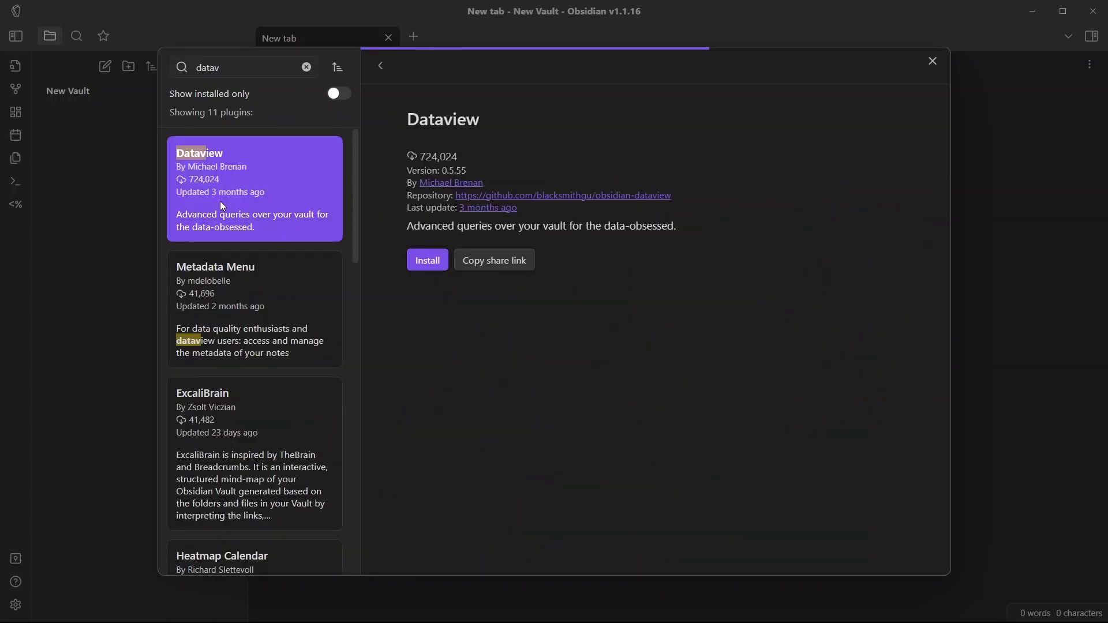
{"action": "left_click", "coordinate": [425, 262]}
Close settings and create two vault folders named 'Templates' and 'Journal'.
{"action": "key", "text": "Escape"}
{"action": "key", "text": "Escape"}
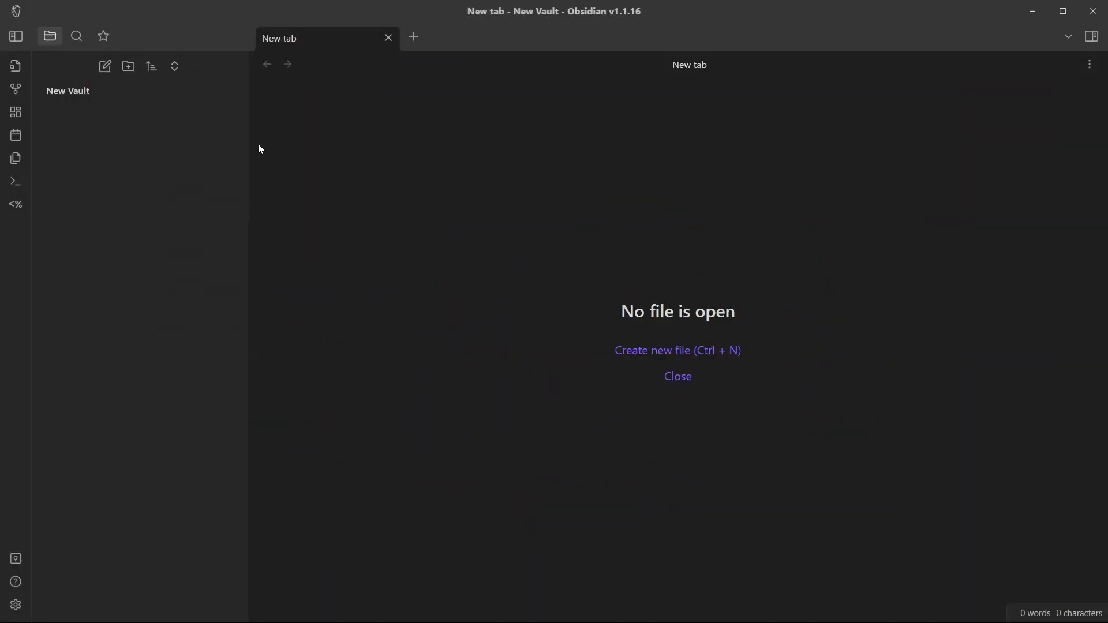
{"action": "left_click", "coordinate": [129, 69]}
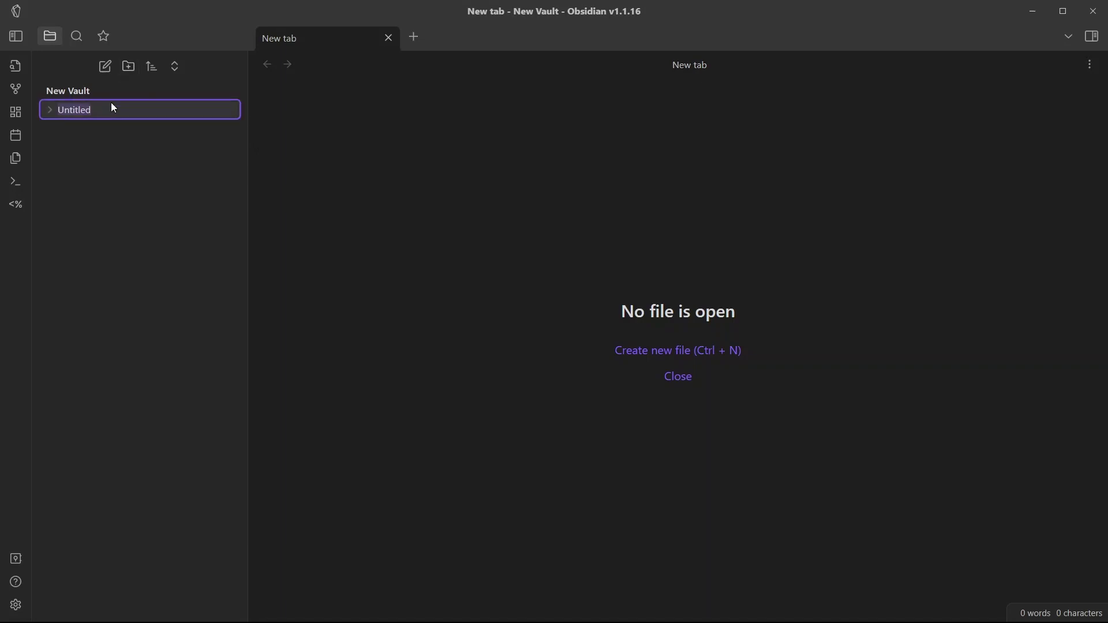
{"action": "type", "text": "Templates"}
{"action": "key", "text": "Return"}
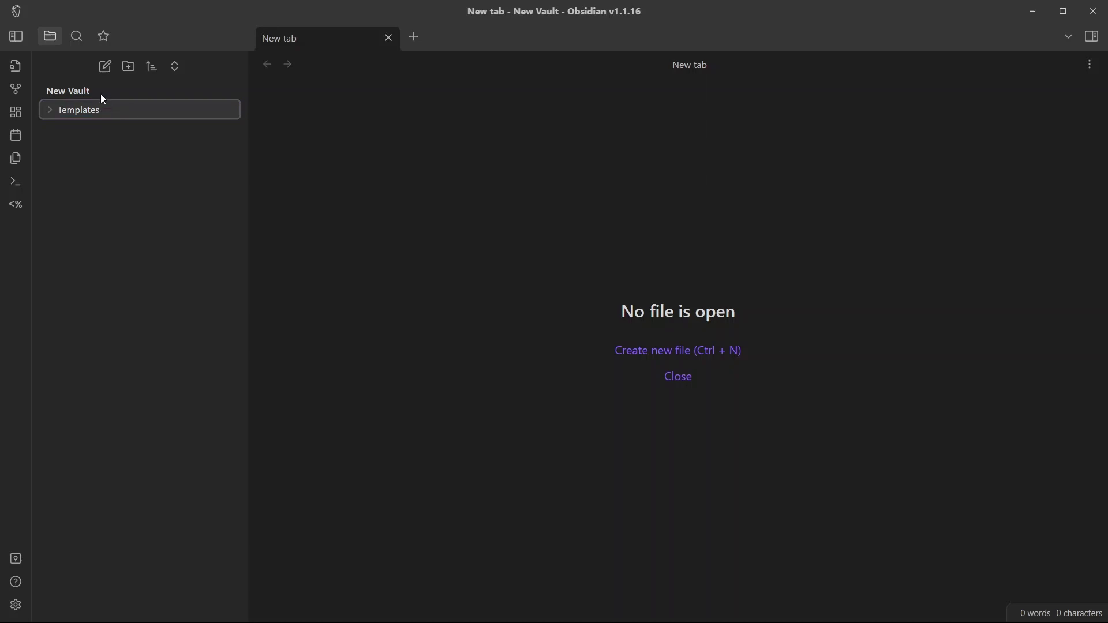
{"action": "left_click", "coordinate": [133, 63]}
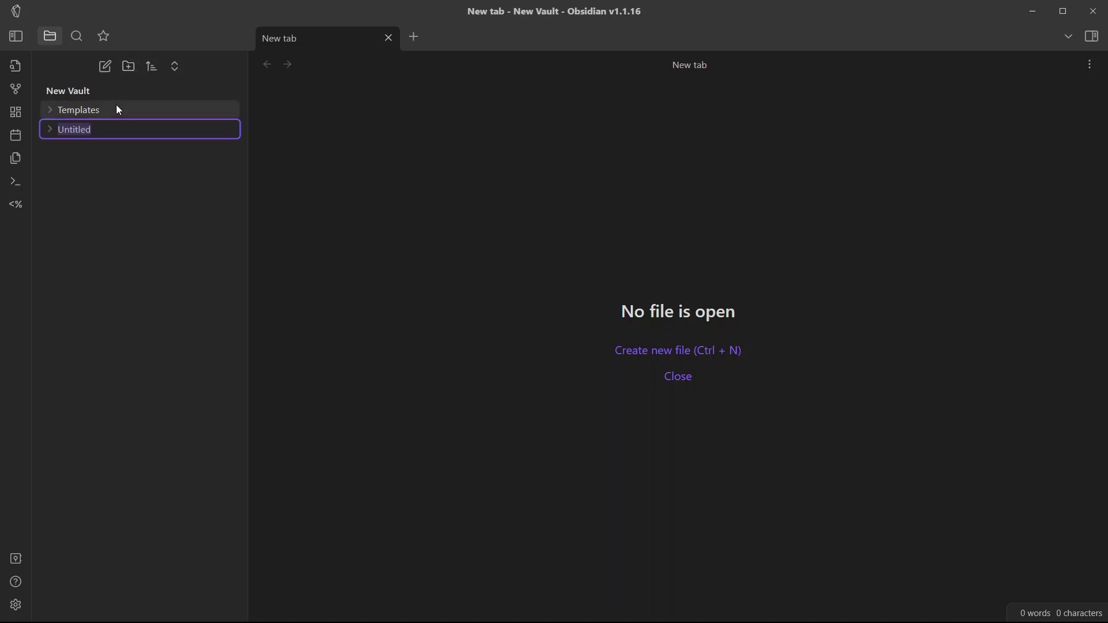
{"action": "type", "text": "Journal"}
{"action": "key", "text": "Return"}
Set the Daily notes new file location to the Journal folder.
{"action": "left_click", "coordinate": [16, 605]}
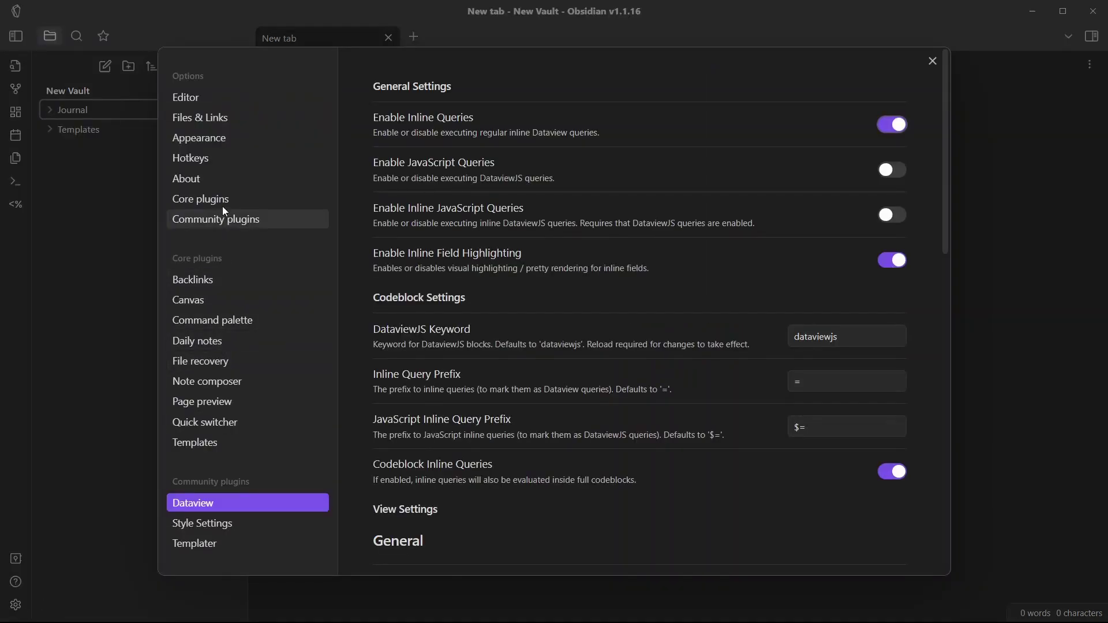
{"action": "left_click", "coordinate": [215, 341]}
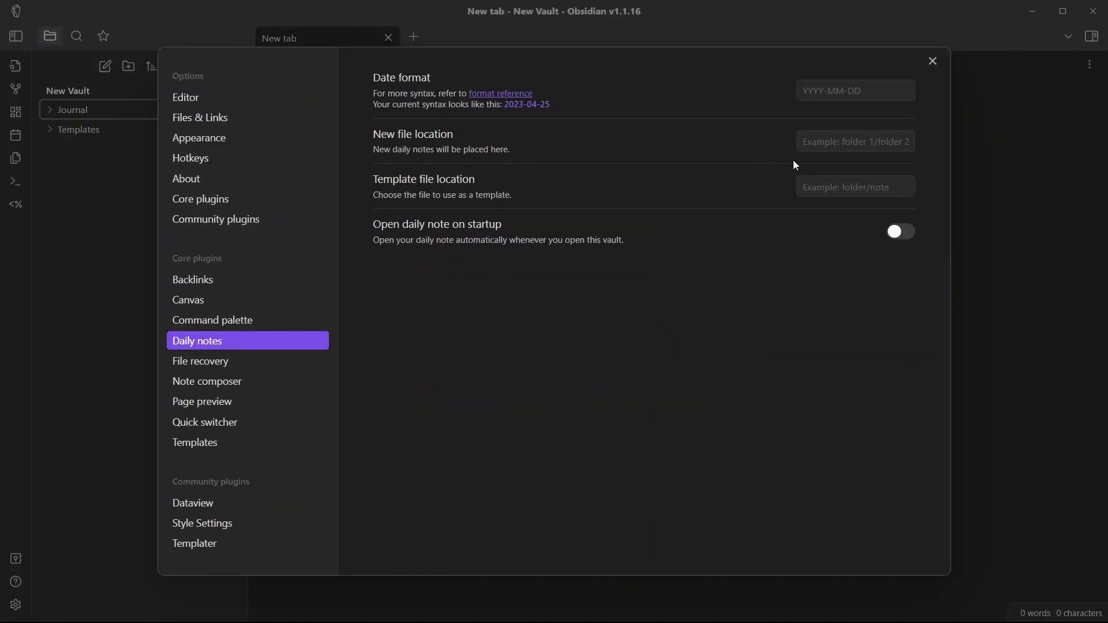
{"action": "left_click", "coordinate": [846, 152]}
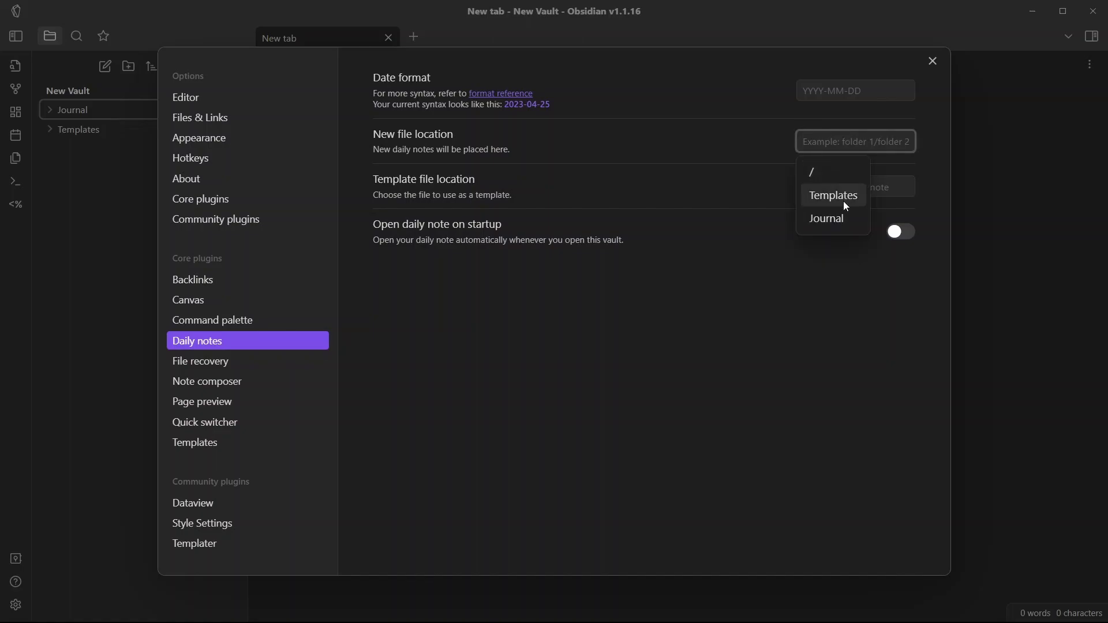
{"action": "left_click", "coordinate": [837, 219]}
{"action": "key", "text": "Escape"}
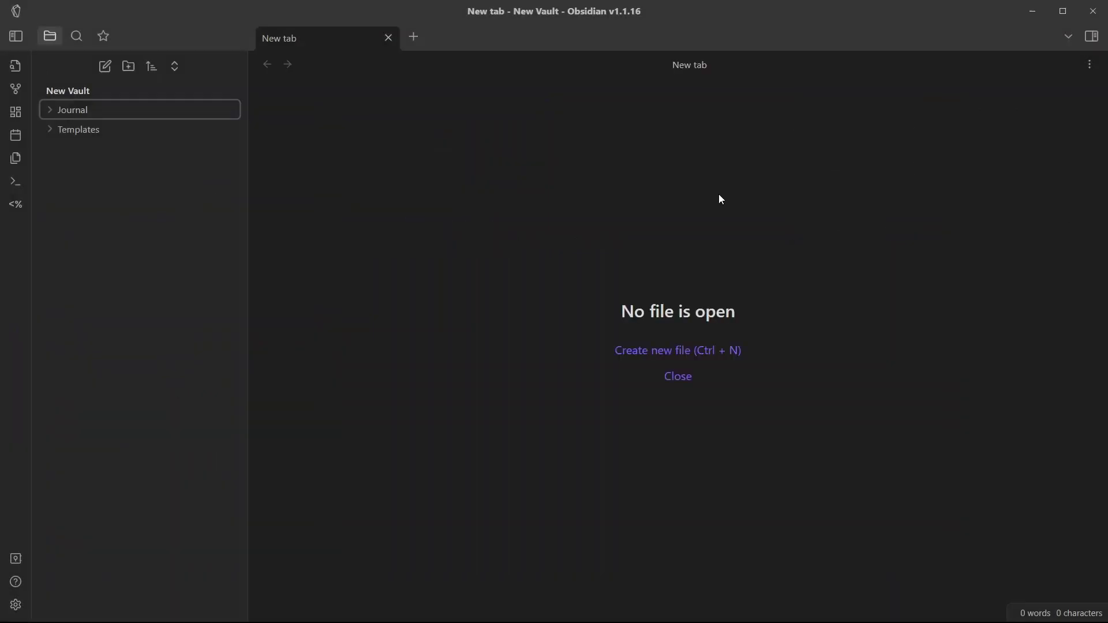
Create a note named 'Daily Note' inside the Templates folder.
{"action": "right_click", "coordinate": [81, 130]}
{"action": "left_click", "coordinate": [120, 146]}
{"action": "type", "text": "Daily"}
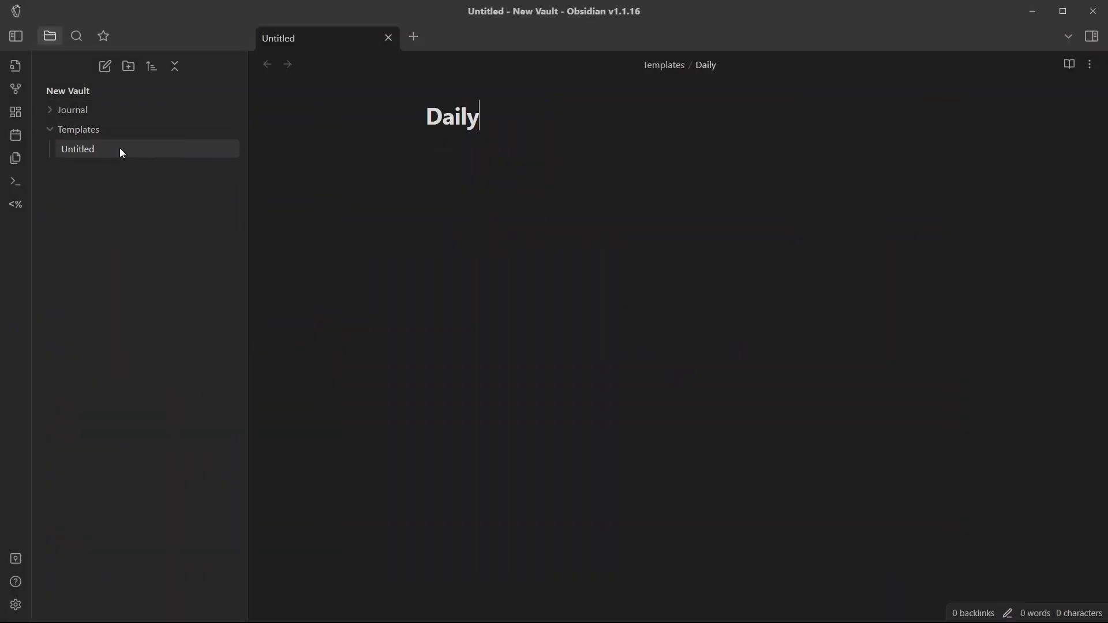
{"action": "type", "text": " Note"}
Set Templater's template folder to Templates and enable Trigger on new file creation.
{"action": "left_click", "coordinate": [15, 605]}
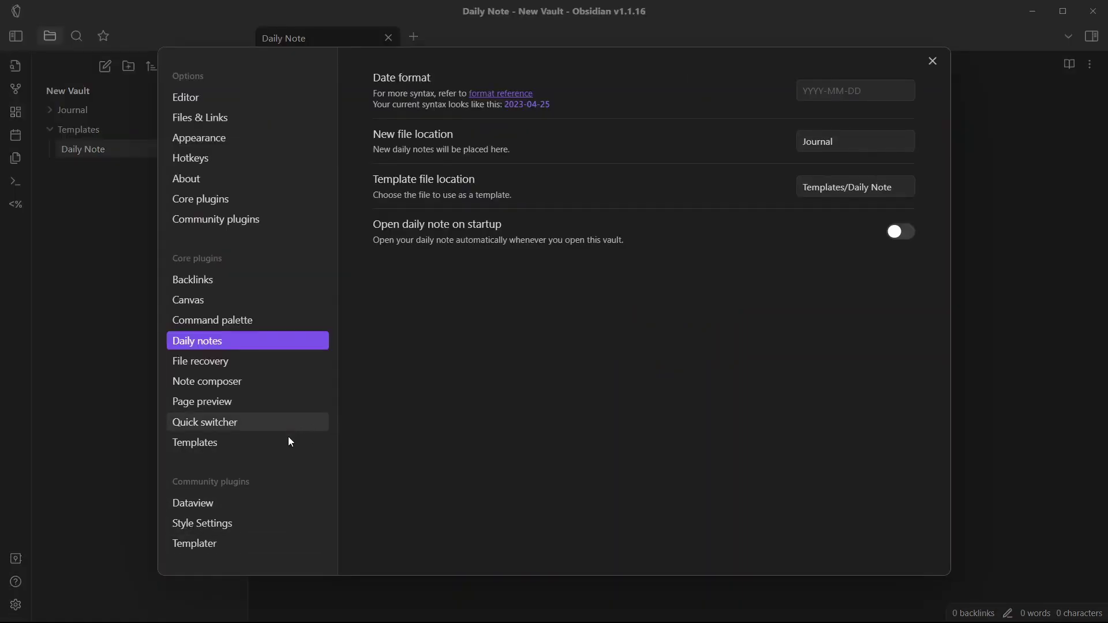
{"action": "left_click", "coordinate": [196, 543]}
{"action": "left_click", "coordinate": [755, 123]}
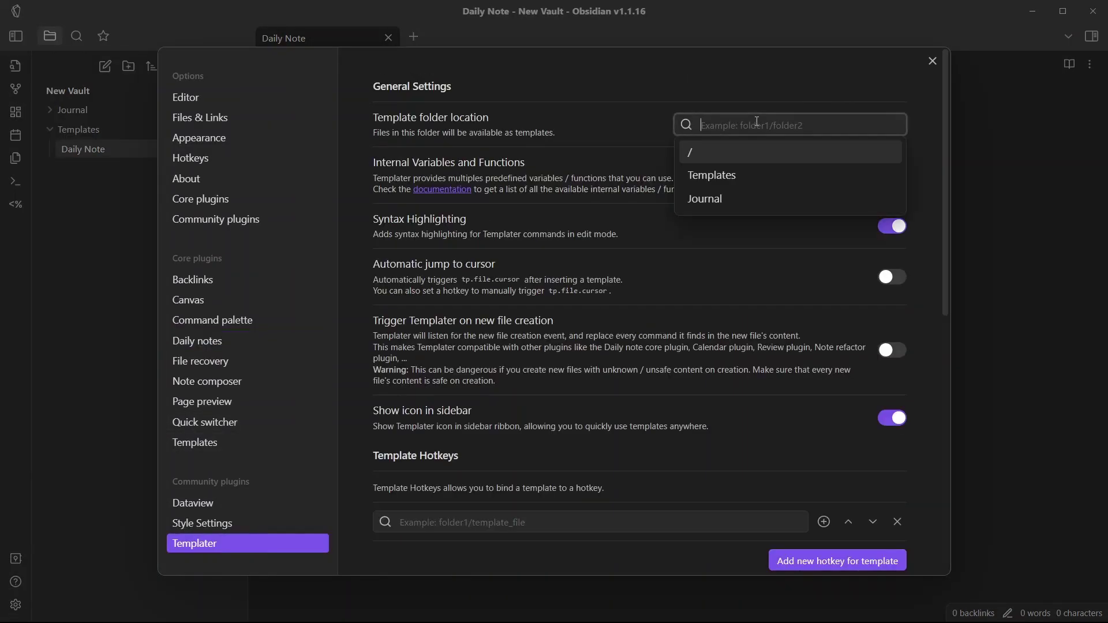
{"action": "left_click", "coordinate": [739, 180]}
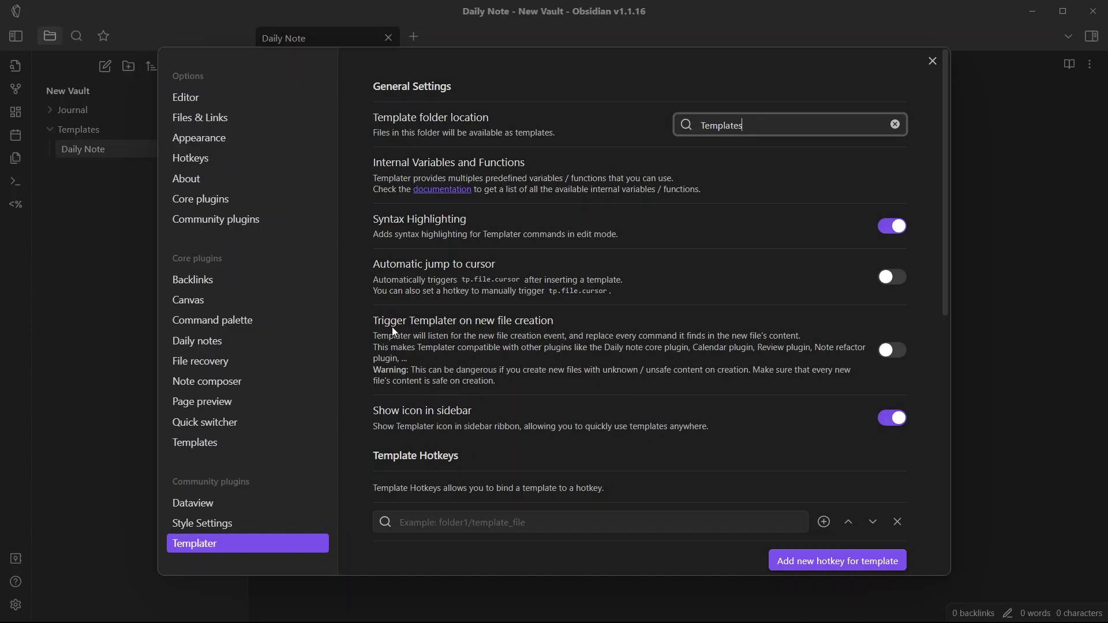
{"action": "left_click", "coordinate": [899, 352]}
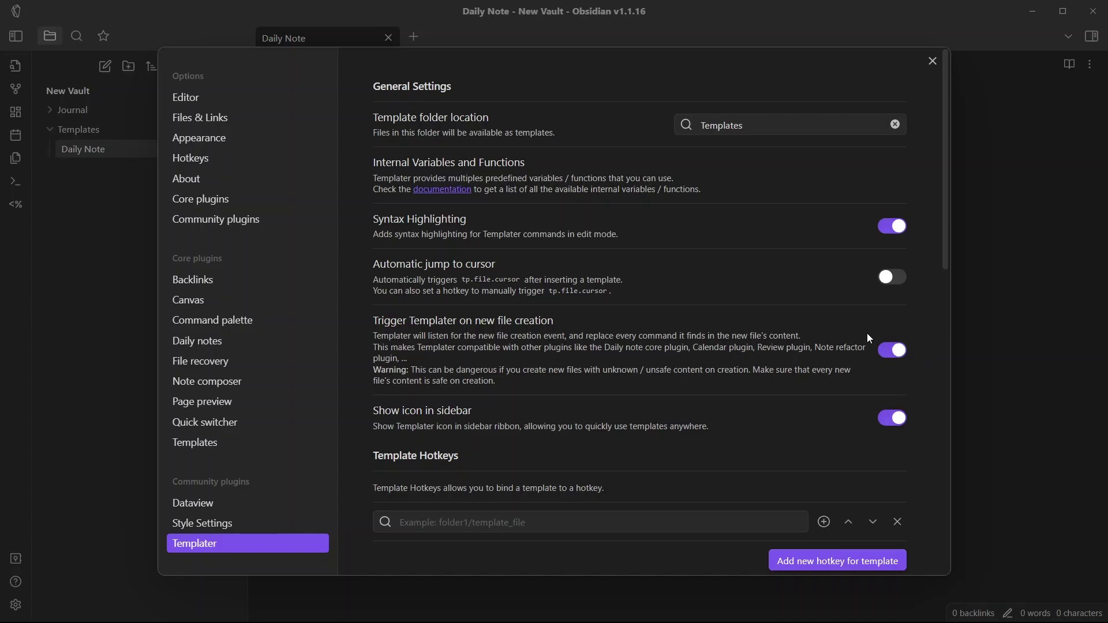
{"action": "left_click", "coordinate": [932, 62]}
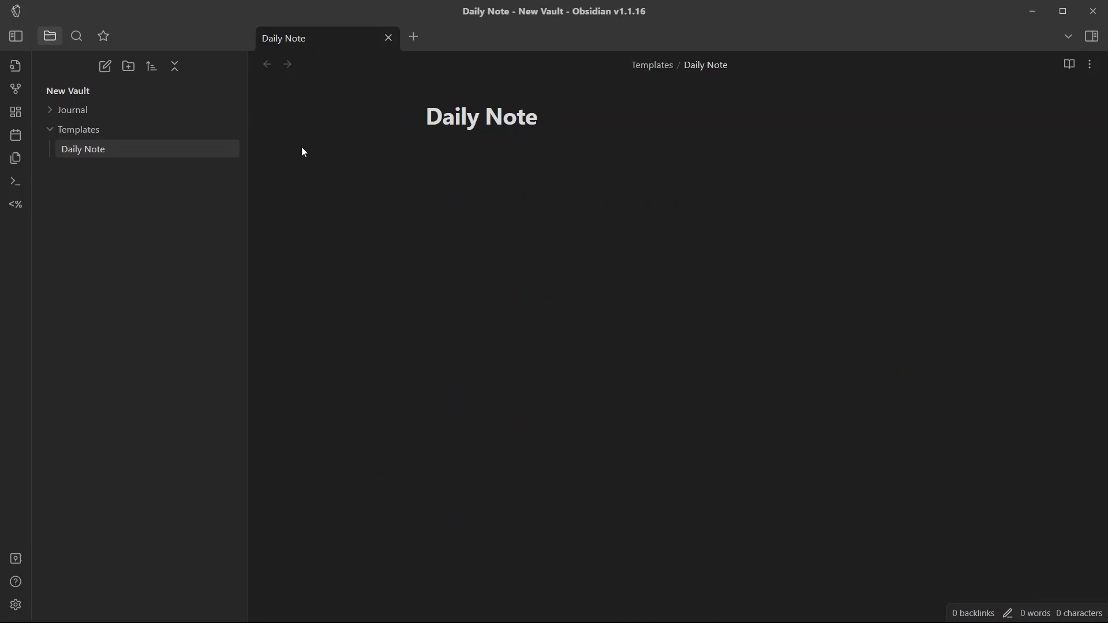
Add a frontmatter block containing 'tag: dailies' to the Daily Note template.
{"action": "left_click", "coordinate": [547, 189]}
{"action": "type", "text": "--- tag "}
{"action": "type", "text": "---"}
{"action": "key", "text": "Home"}
{"action": "key", "text": "Return"}
{"action": "key", "text": "Up"}
{"action": "type", "text": "tag: dailies"}
{"action": "key", "text": "Down"}
{"action": "key", "text": "Return"}
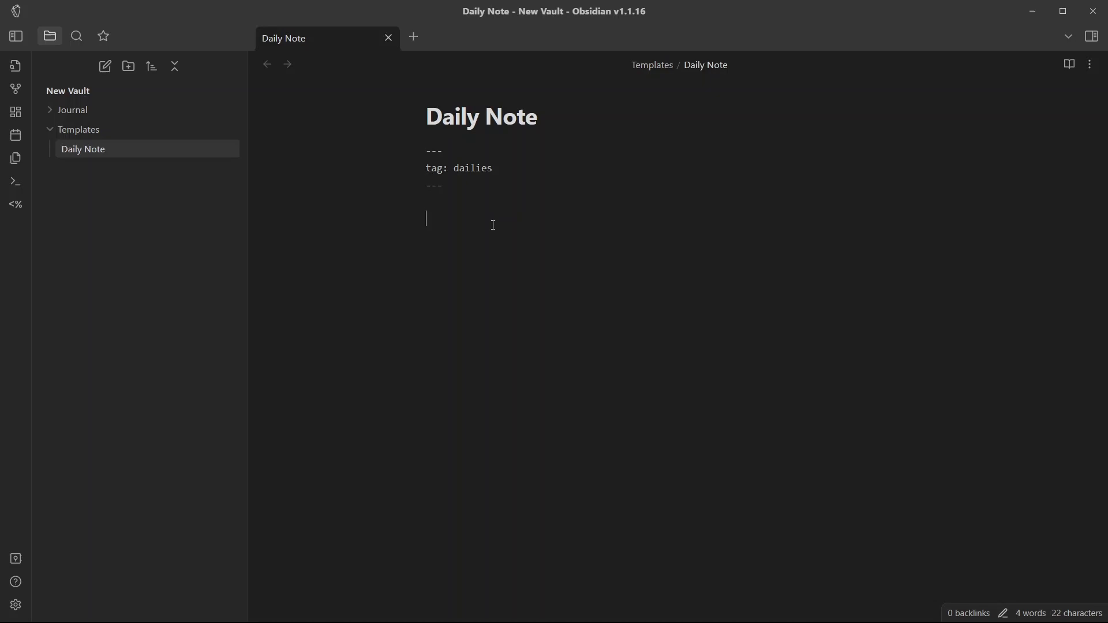
Add habit fields Sleep::, Reading::, Exercise::, Meditation:: and Writing::, each set to 0.
{"action": "type", "text": "Sleep::"}
{"action": "key", "text": "Return"}
{"action": "type", "text": "Reading::"}
{"action": "key", "text": "Return"}
{"action": "type", "text": "Exercise::"}
{"action": "key", "text": "Return"}
{"action": "type", "text": "Meditation::"}
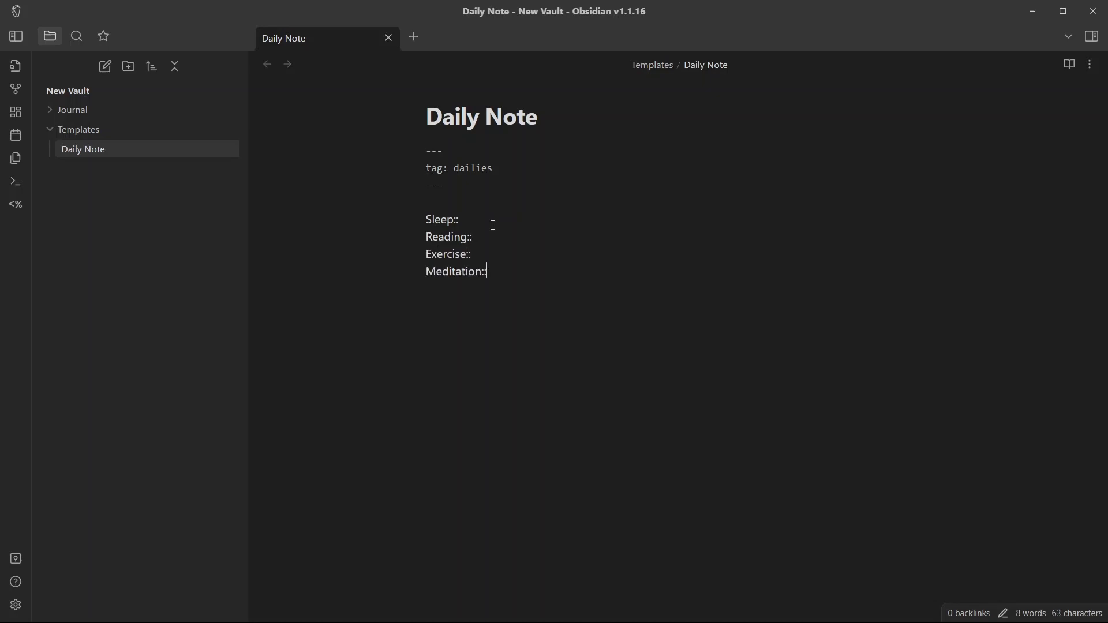
{"action": "type", "text": "Writing::"}
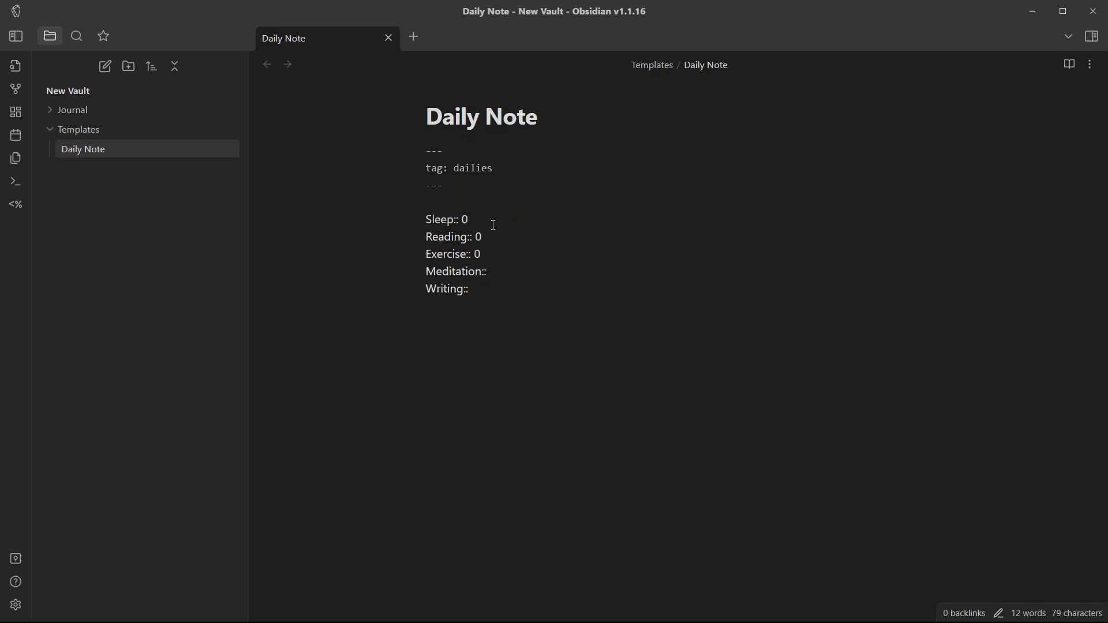
{"action": "type", "text": " 0 0"}
{"action": "left_click_drag", "start_coordinate": [428, 219], "coordinate": [483, 290]}
{"action": "left_click", "coordinate": [483, 289]}
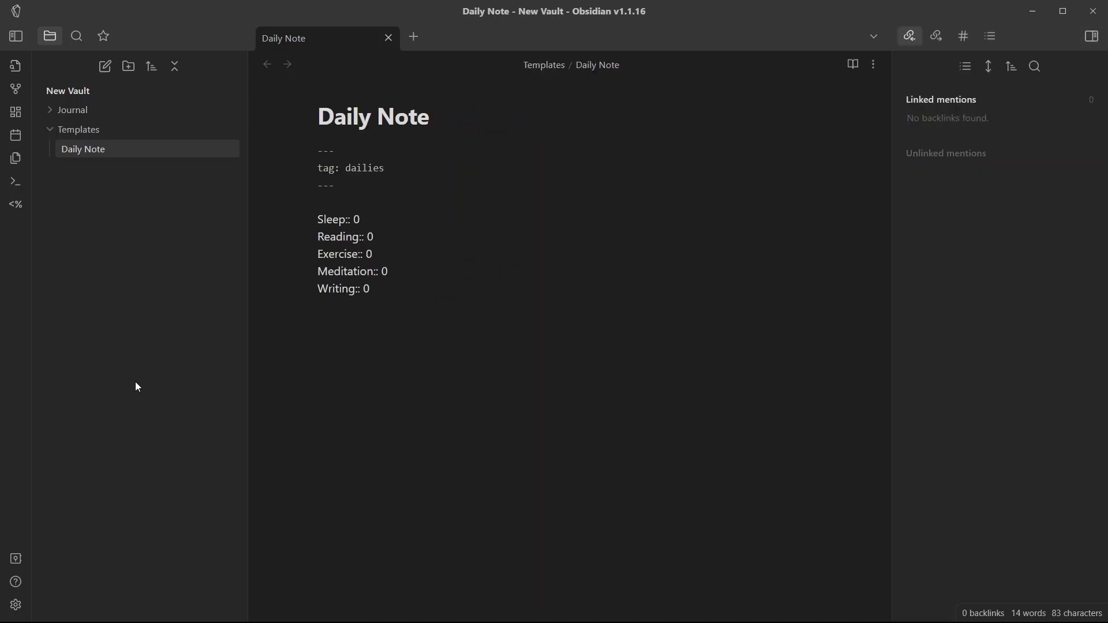
Find the Calendar community plugin, then install and enable it.
{"action": "left_click", "coordinate": [16, 603]}
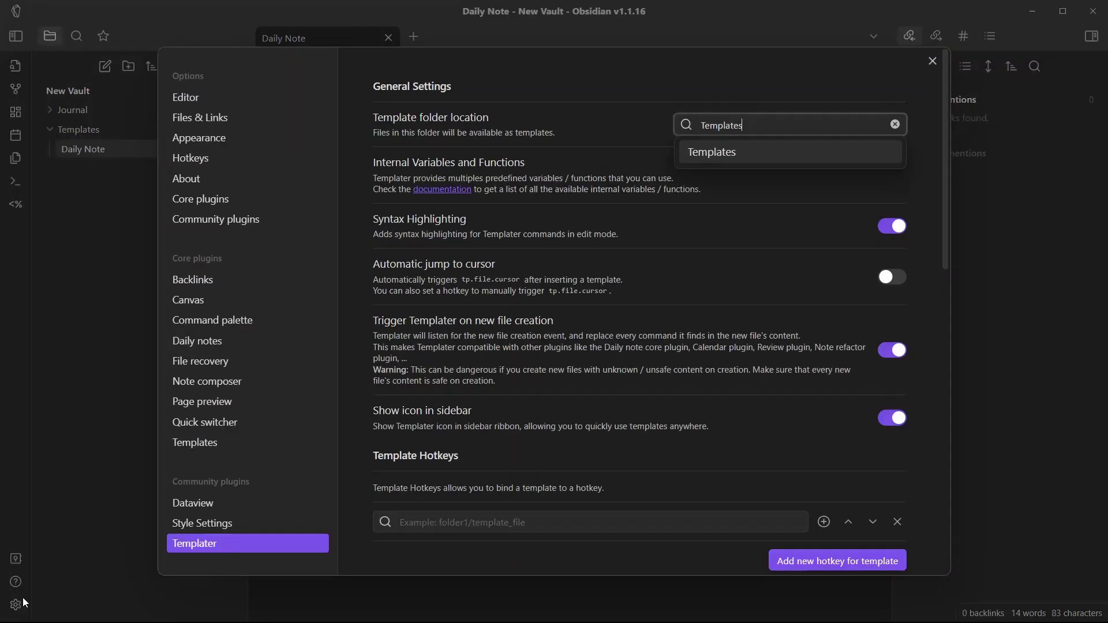
{"action": "left_click", "coordinate": [233, 218]}
{"action": "left_click", "coordinate": [875, 131]}
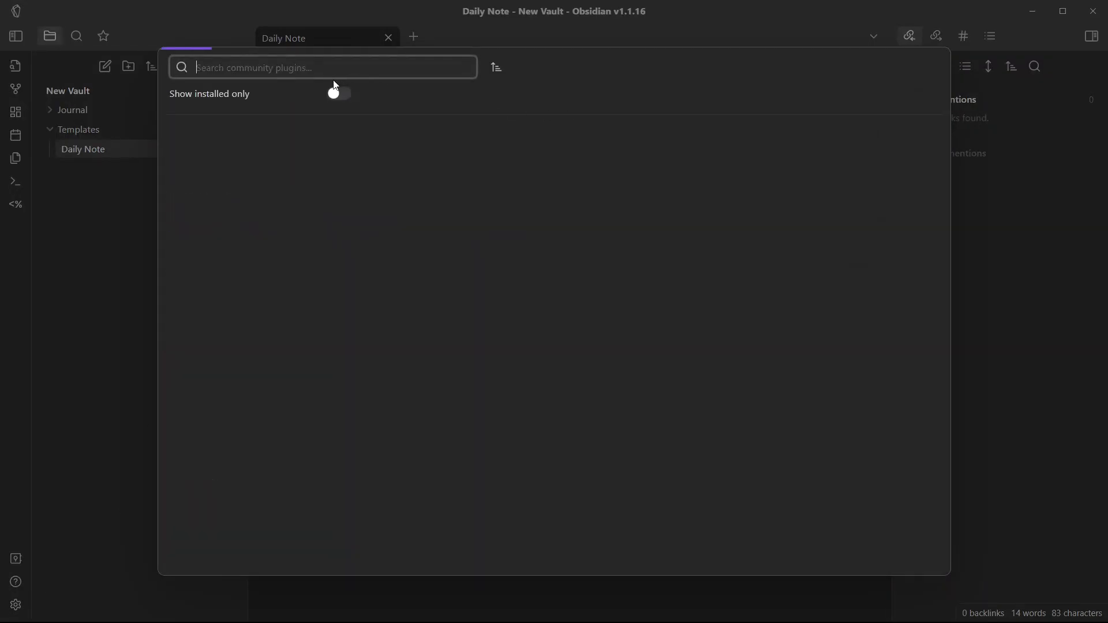
{"action": "type", "text": "calendar"}
{"action": "left_click", "coordinate": [254, 185]}
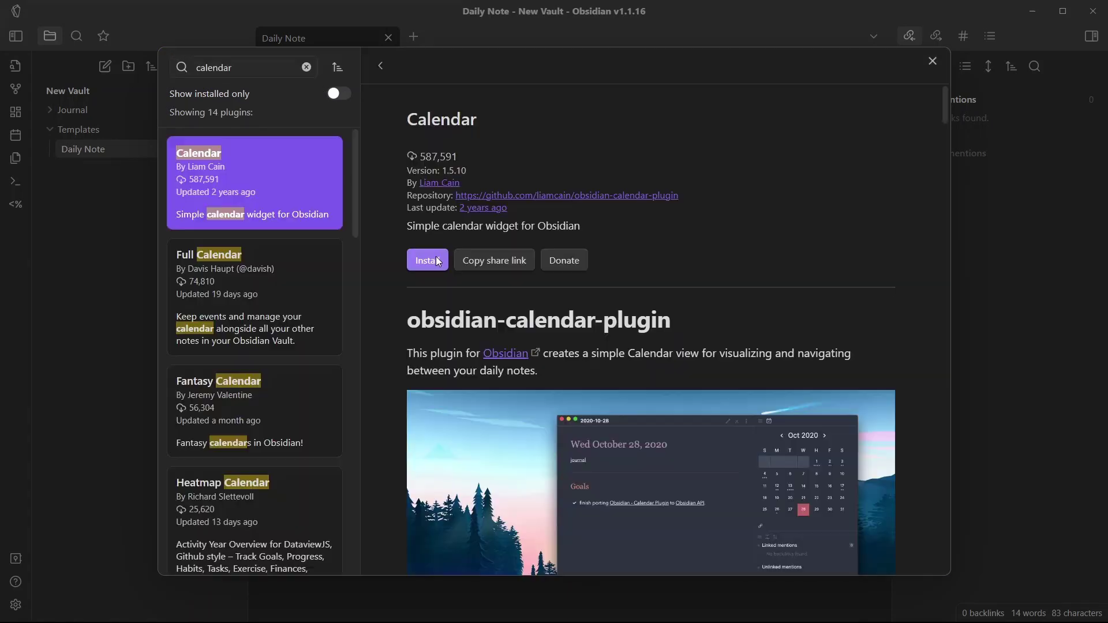
{"action": "left_click", "coordinate": [438, 261]}
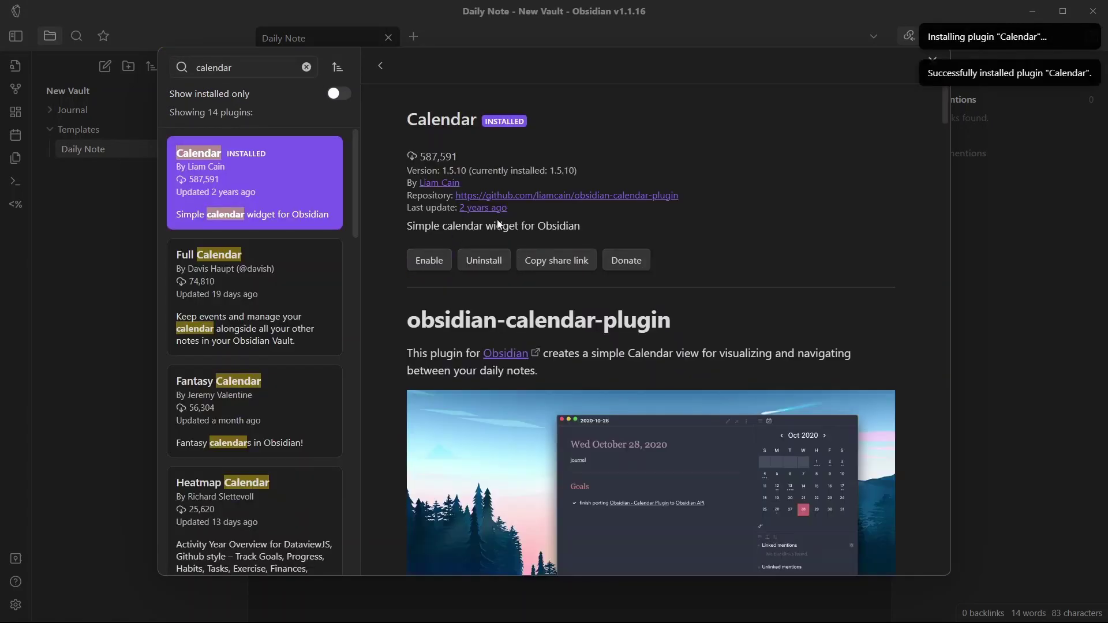
{"action": "left_click", "coordinate": [418, 261]}
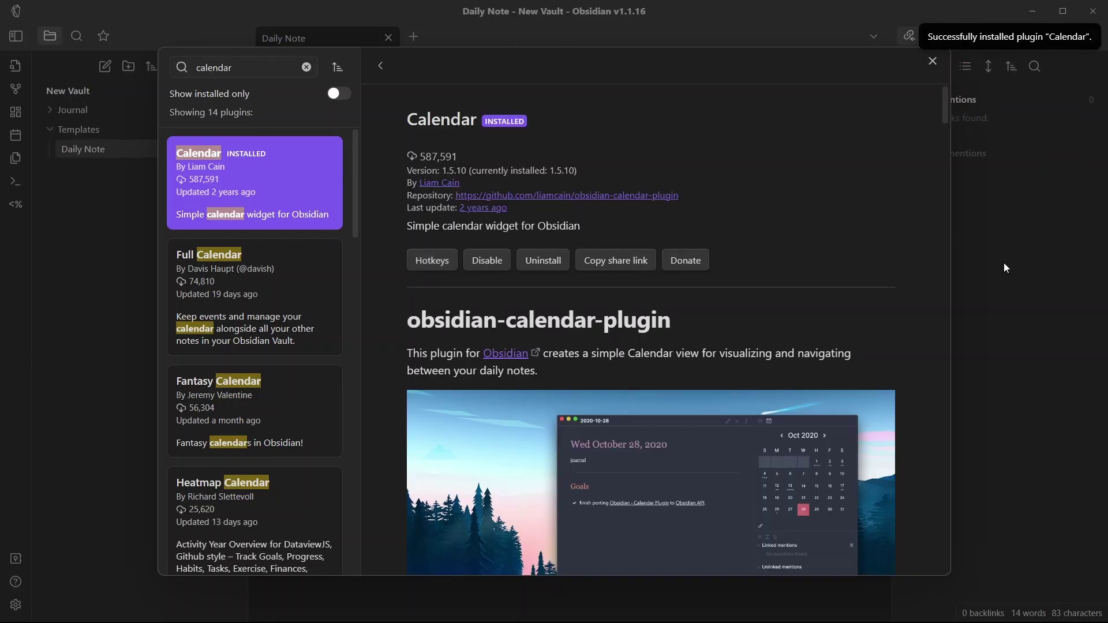
{"action": "key", "text": "Escape"}
{"action": "key", "text": "Escape"}
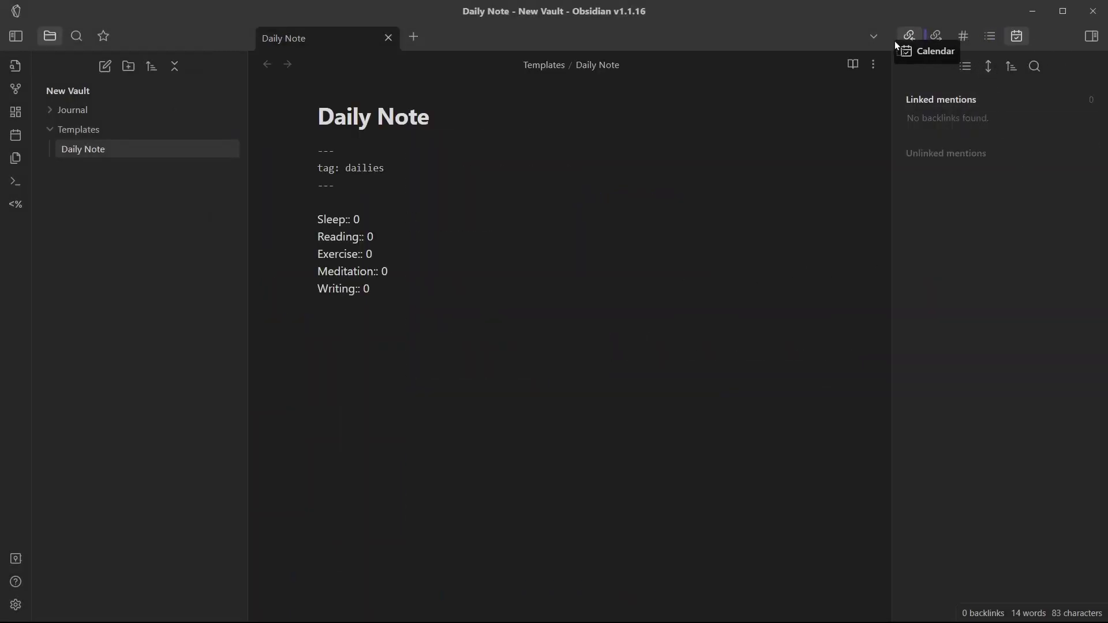
Create daily notes from the Calendar sidebar, starting with 2023-04-25 and April 24, and check their habit fields.
{"action": "left_click", "coordinate": [1017, 36]}
{"action": "left_click", "coordinate": [978, 215]}
{"action": "left_click", "coordinate": [734, 354]}
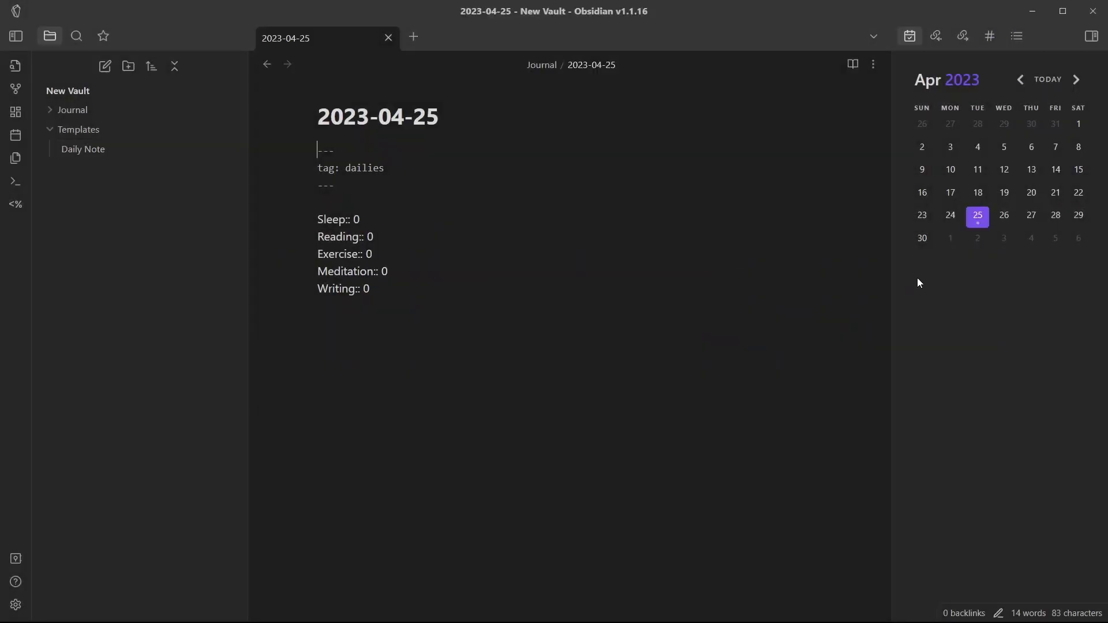
{"action": "left_click", "coordinate": [950, 213]}
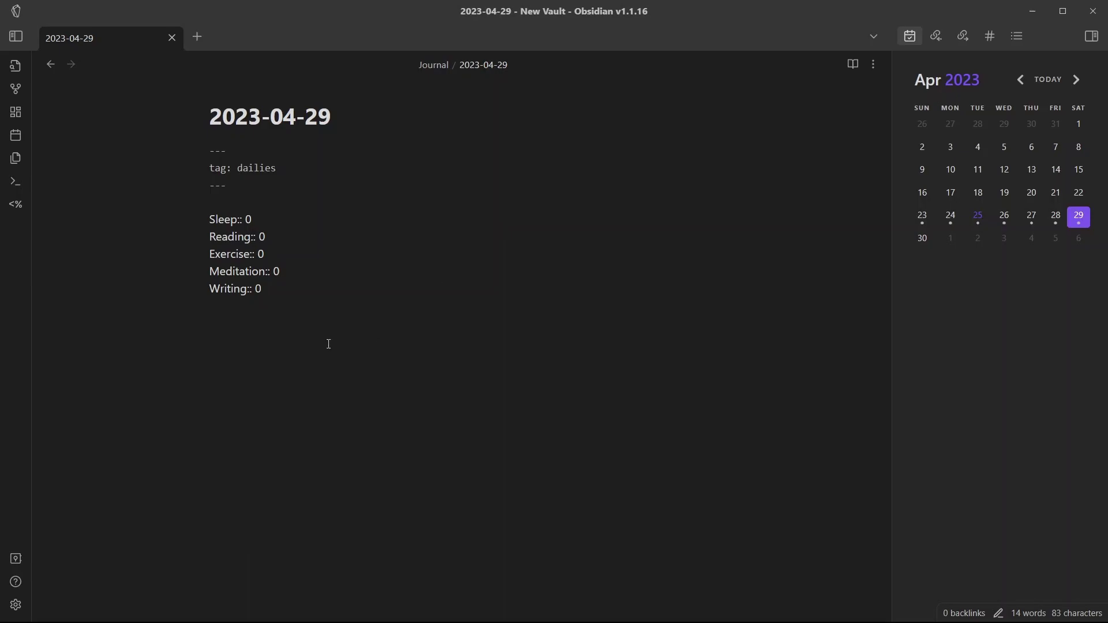
{"action": "left_click_drag", "start_coordinate": [292, 300], "coordinate": [219, 220]}
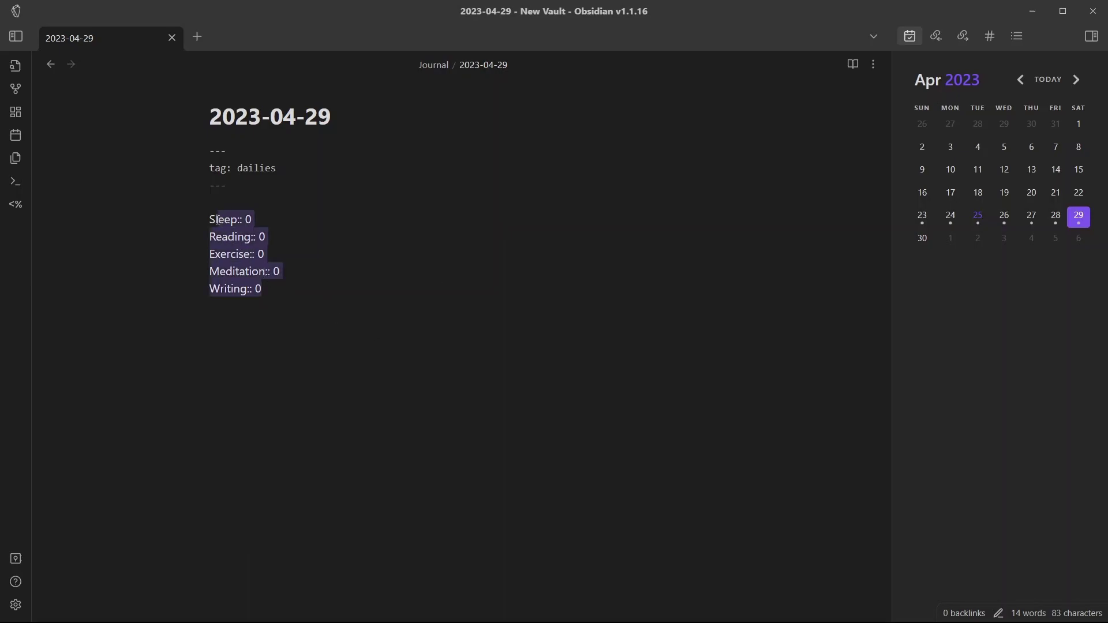
{"action": "left_click_drag", "start_coordinate": [210, 220], "coordinate": [263, 324]}
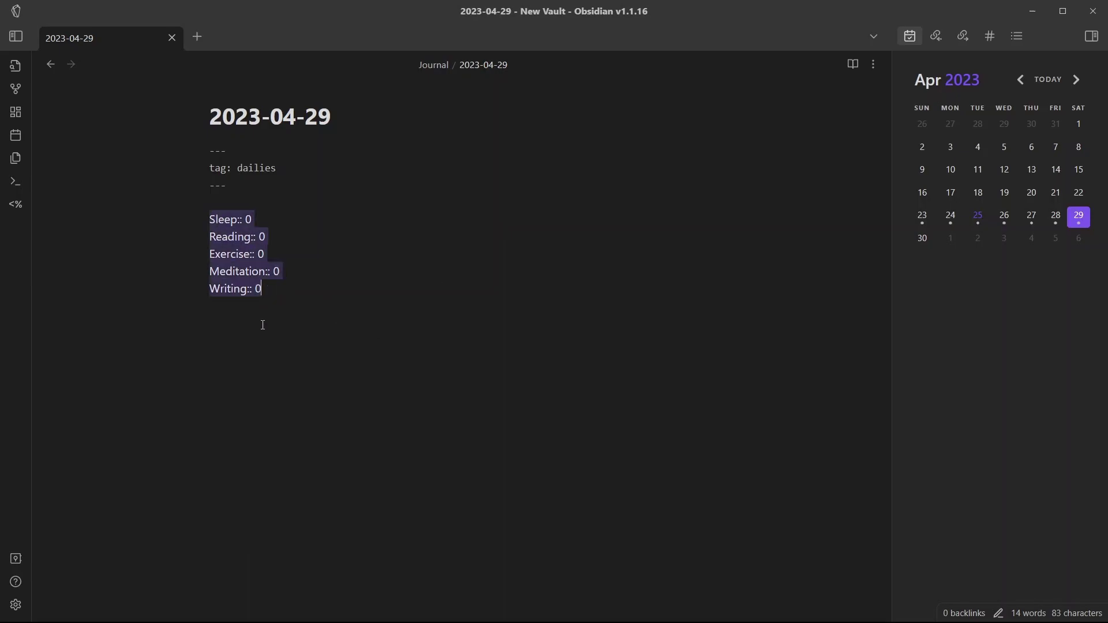
{"action": "left_click", "coordinate": [17, 605]}
{"action": "scroll", "coordinate": [213, 439], "scroll_direction": "down", "scroll_amount": 1}
{"action": "key", "text": "Escape"}
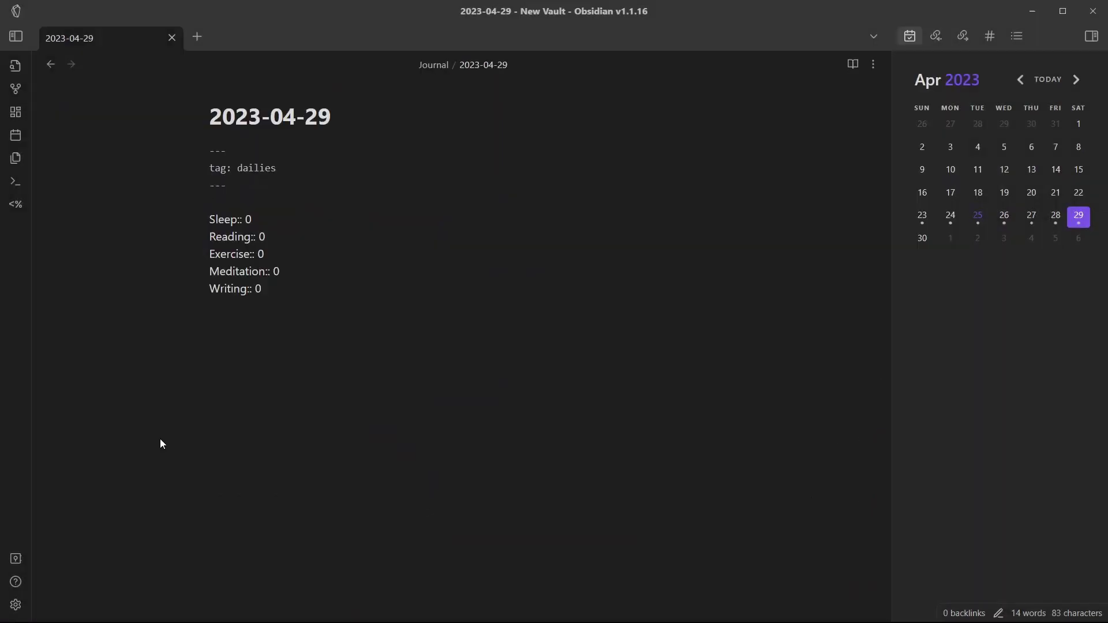
Create a 'Habit Tracker' note with a dataview query: TABLE WITHOUT ID file.link as Date FROM #dailies.
{"action": "key", "text": "ctrl+n"}
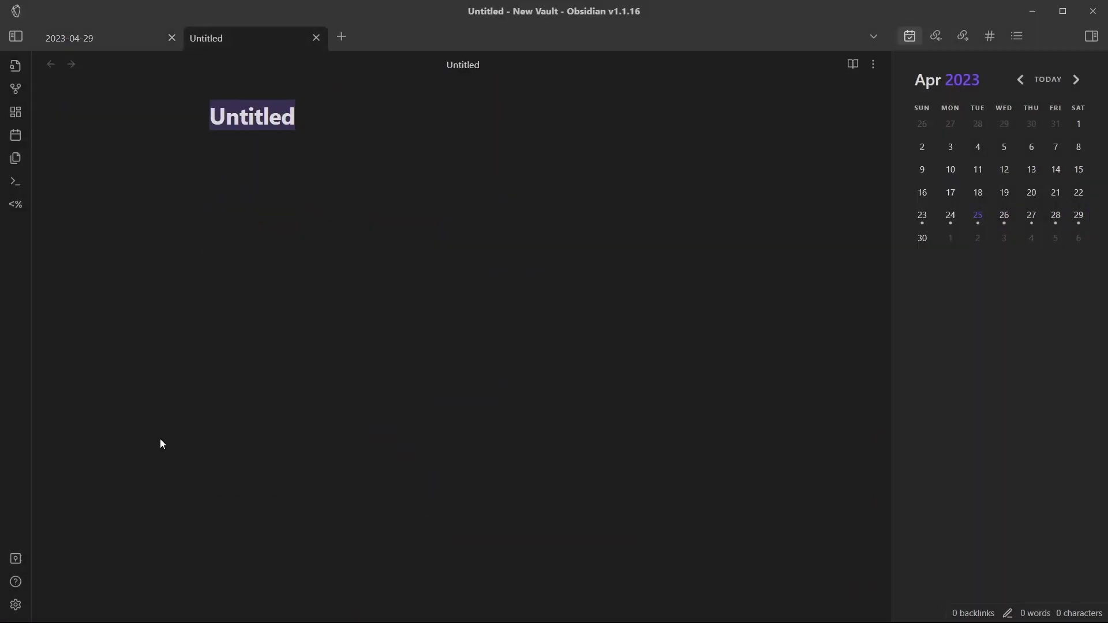
{"action": "type", "text": "Habit Tracker"}
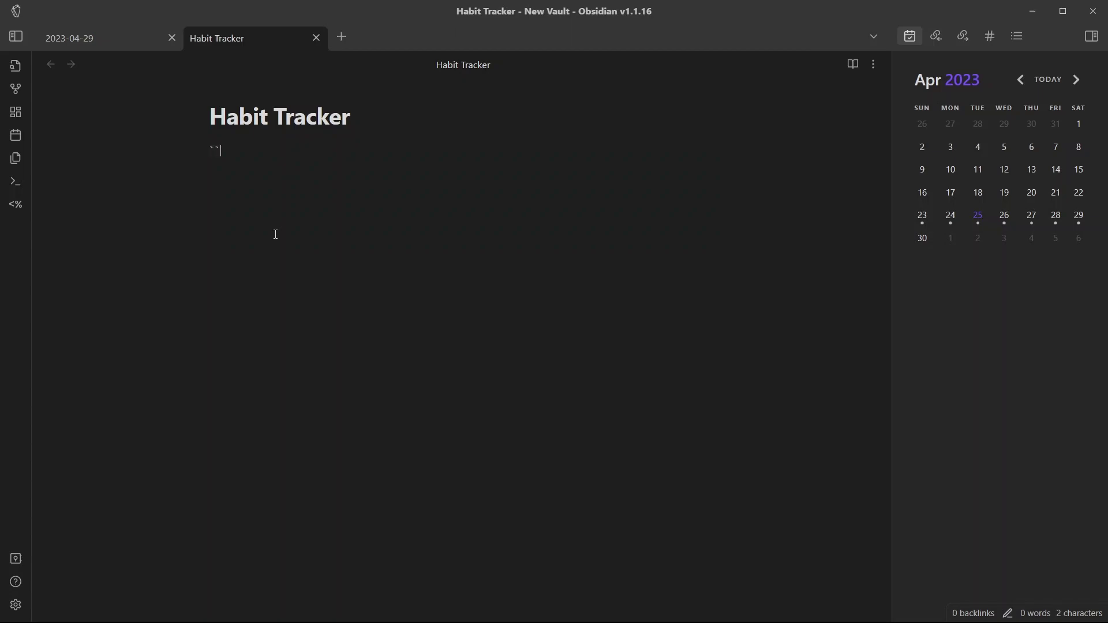
{"action": "type", "text": "dataview Table without ID"}
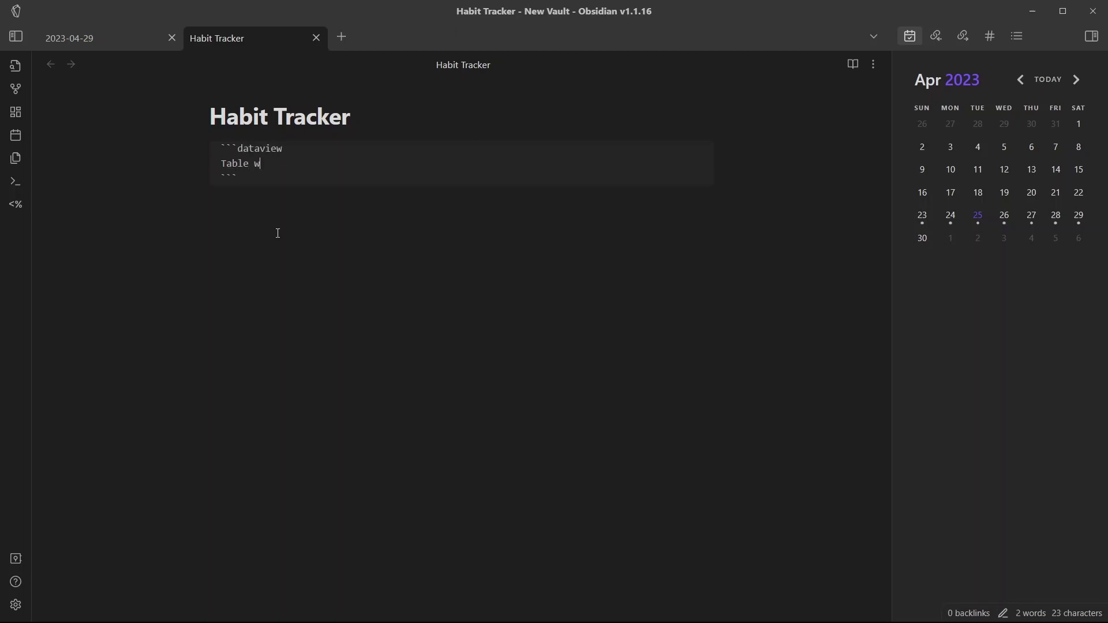
{"action": "key", "text": "Return"}
{"action": "type", "text": "file.link as Date,"}
{"action": "key", "text": "Return"}
{"action": "key", "text": "Return"}
{"action": "type", "text": "From #dailies"}
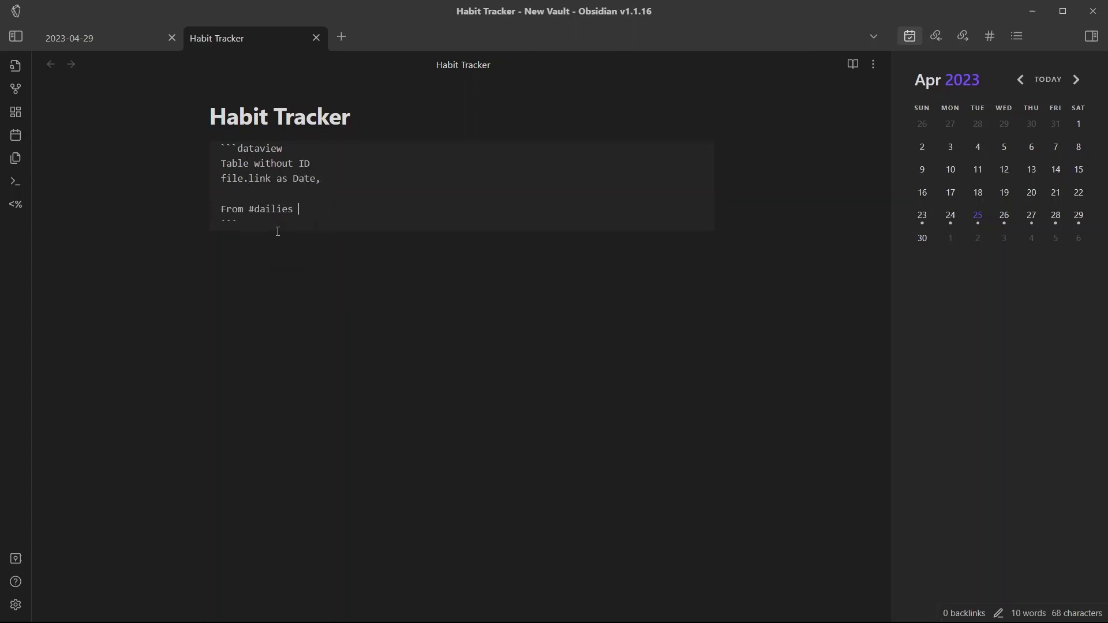
{"action": "left_click", "coordinate": [277, 231]}
{"action": "left_click", "coordinate": [323, 179]}
{"action": "key", "text": "BackSpace"}
Add a new query line after the Date column beginning choice(Sleep>7,.
{"action": "type", "text": ","}
{"action": "key", "text": "ctrl+e"}
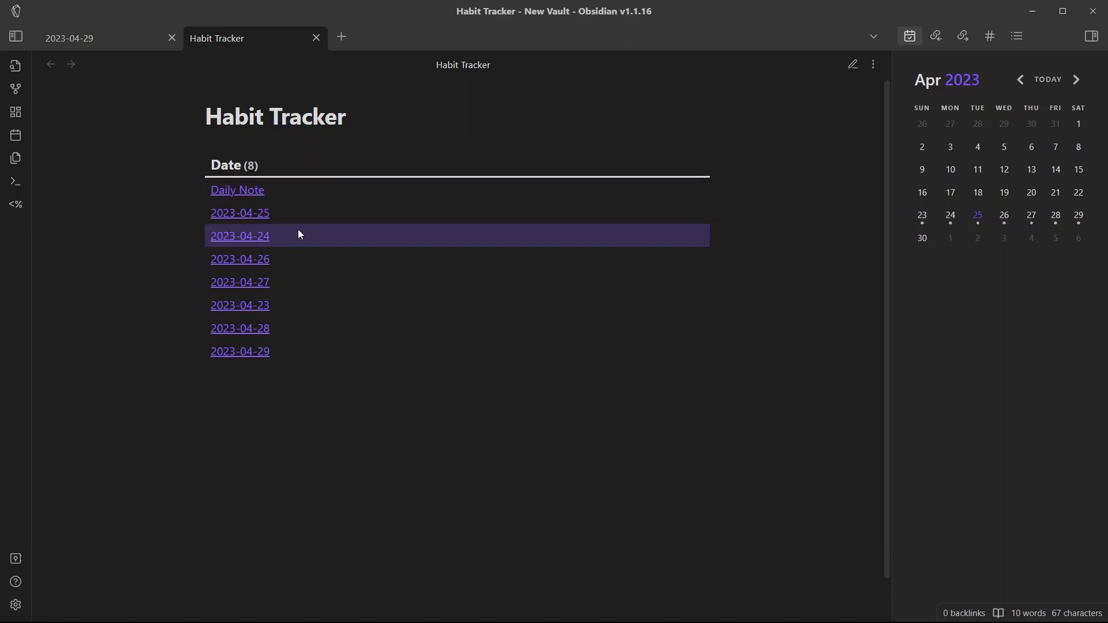
{"action": "key", "text": "ctrl+e"}
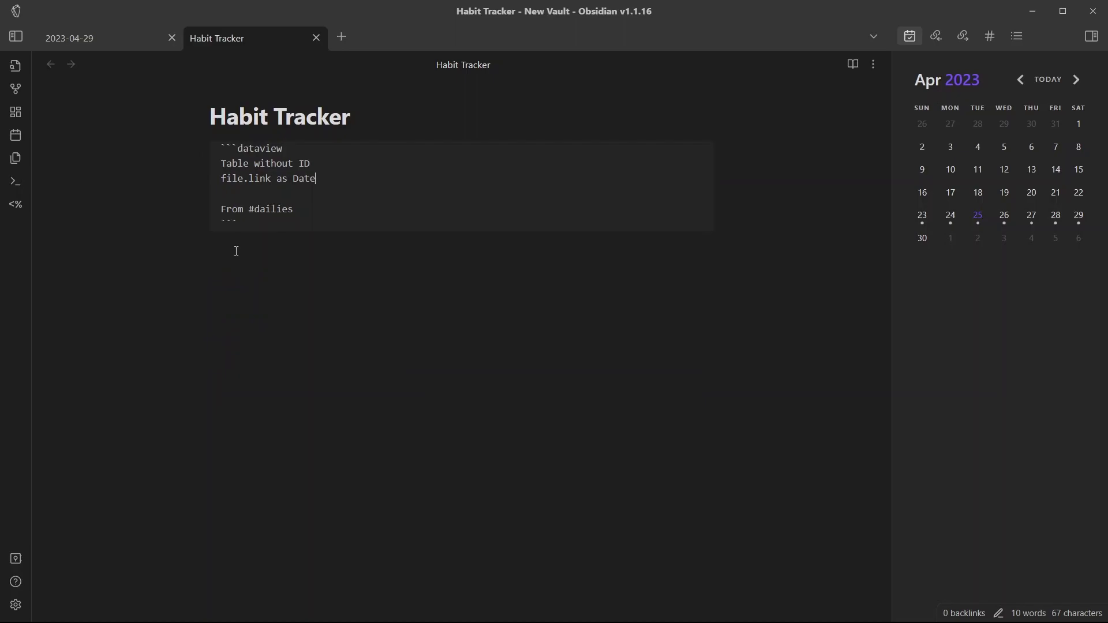
{"action": "double_click", "coordinate": [254, 209]}
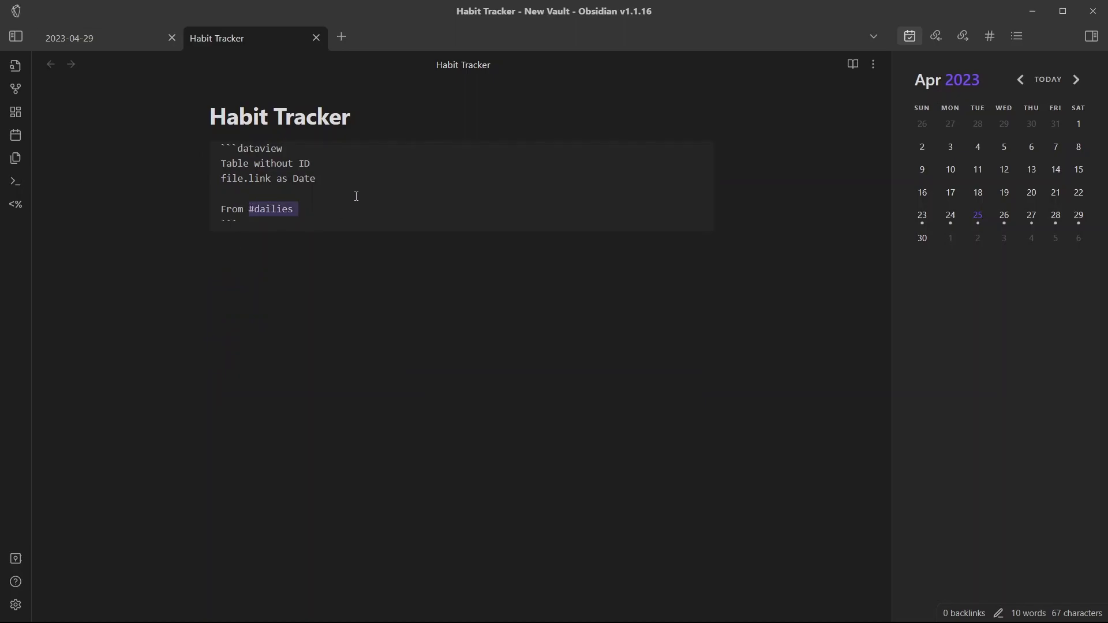
{"action": "left_click", "coordinate": [356, 179]}
{"action": "type", "text": ","}
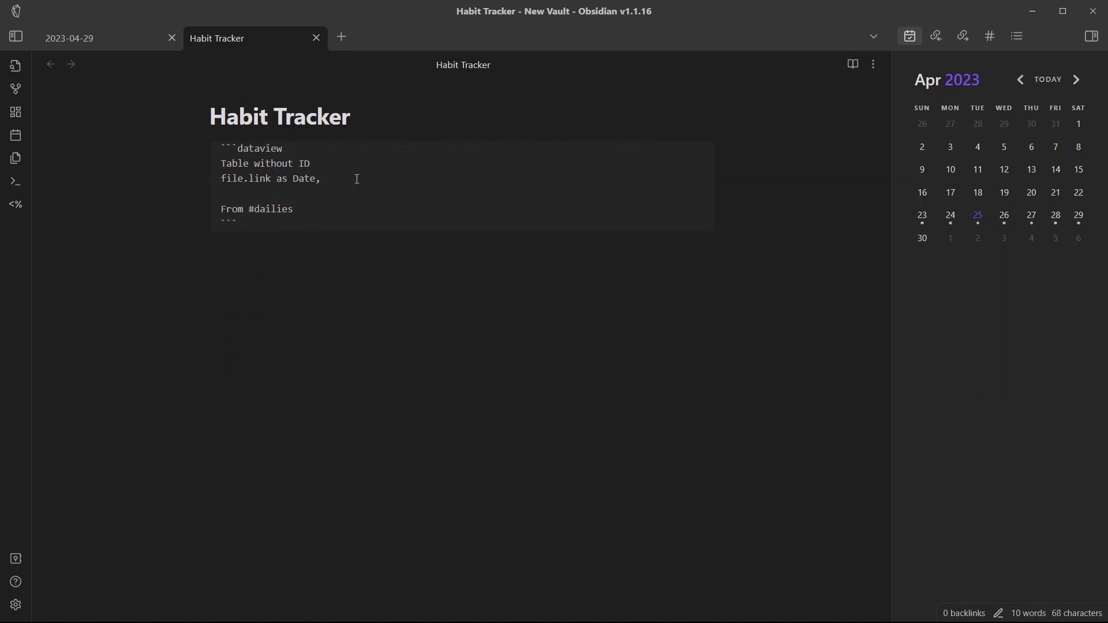
{"action": "key", "text": "Return"}
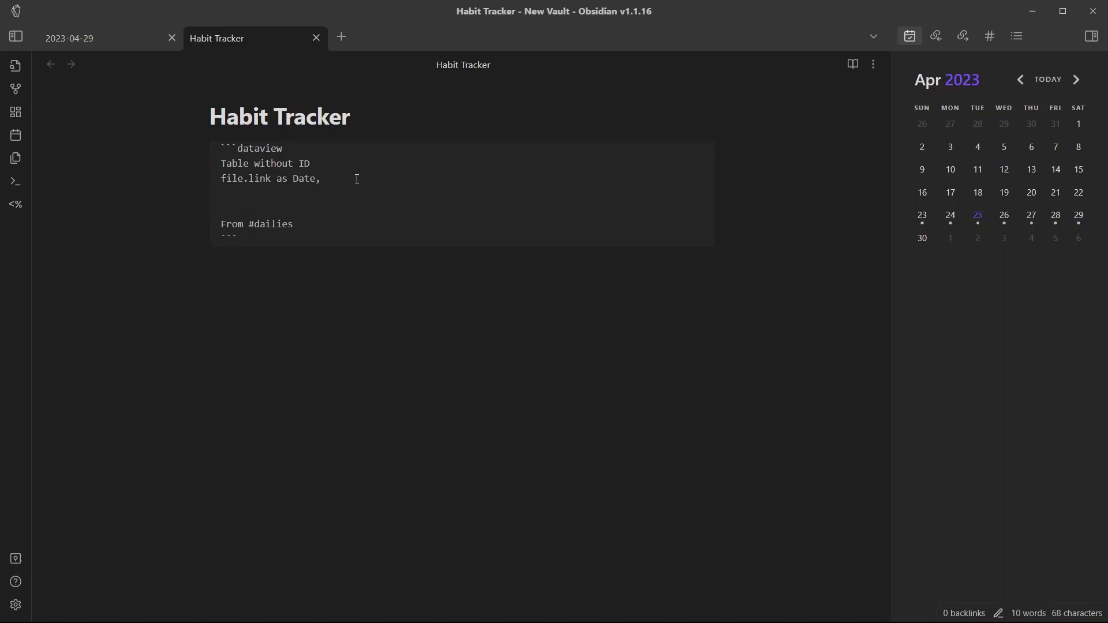
{"action": "type", "text": "choice(Sleep>7,\""}
Complete the line with green 🟩 and red 🟥 results and a 💤 header, then preview the table.
{"action": "key", "text": "super+period"}
{"action": "left_click", "coordinate": [379, 353]}
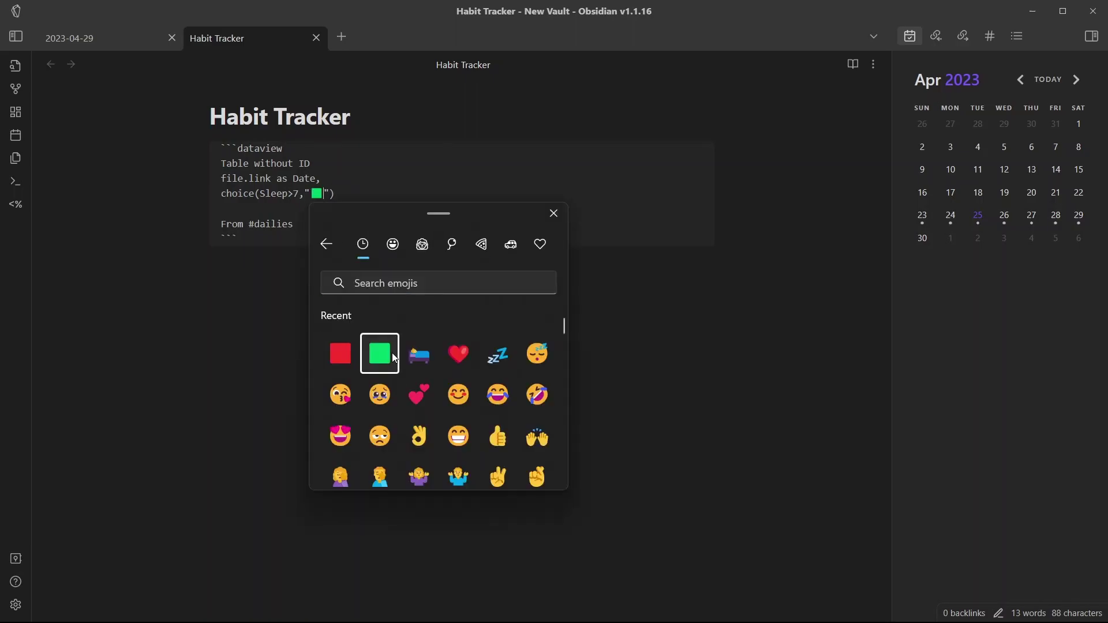
{"action": "left_click", "coordinate": [332, 193]}
{"action": "type", "text": ",\""}
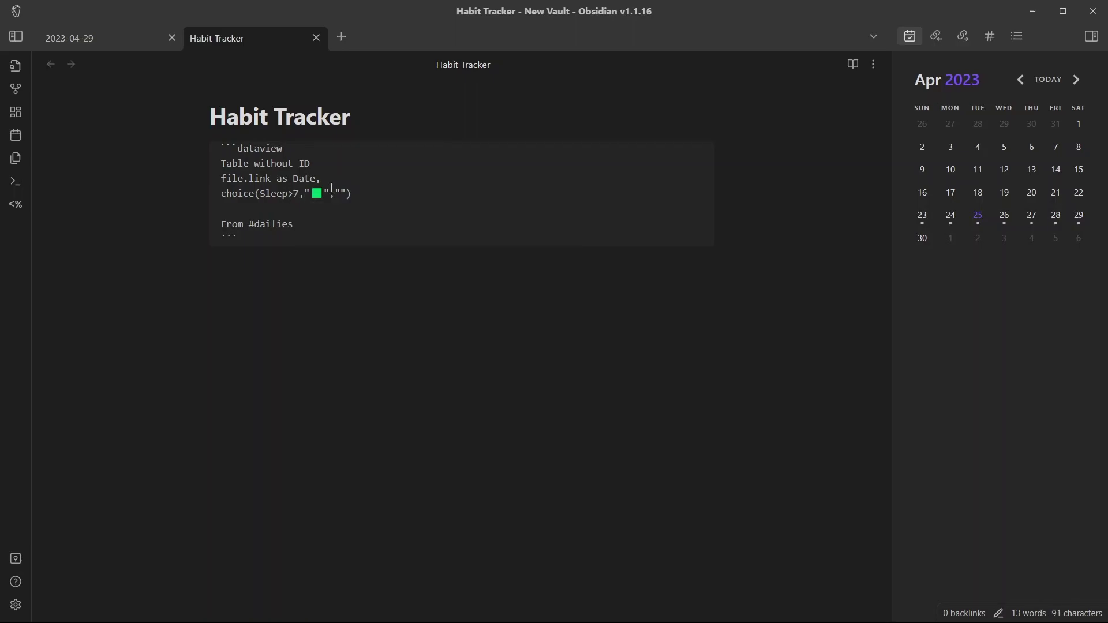
{"action": "key", "text": "super+v"}
{"action": "key", "text": "super+period"}
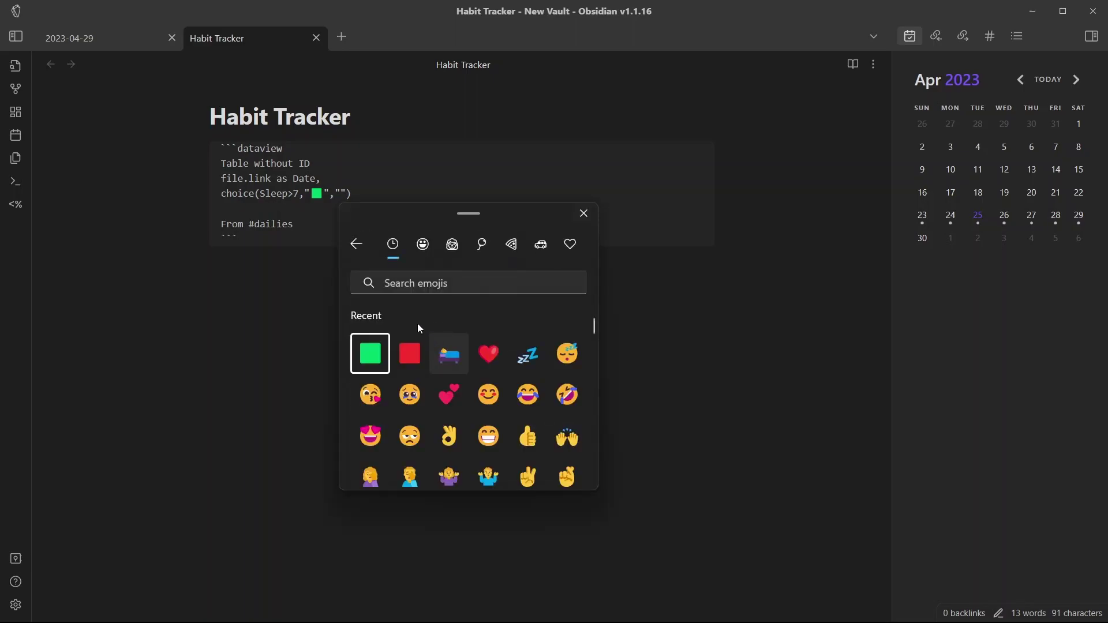
{"action": "left_click", "coordinate": [415, 356]}
{"action": "left_click", "coordinate": [372, 195]}
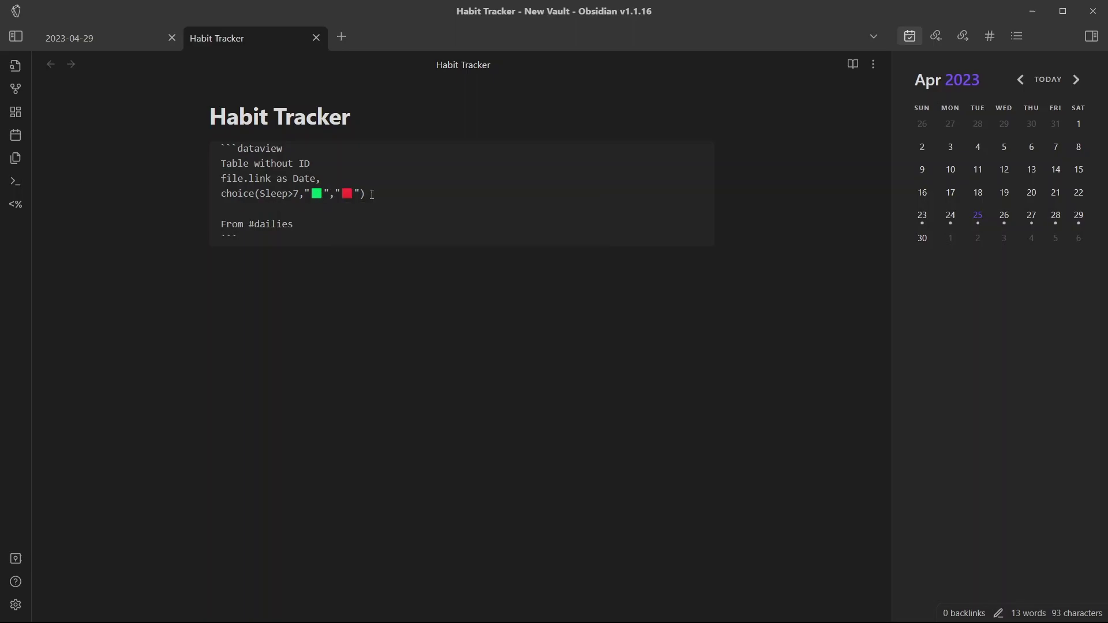
{"action": "type", "text": "as"}
{"action": "key", "text": "super+v"}
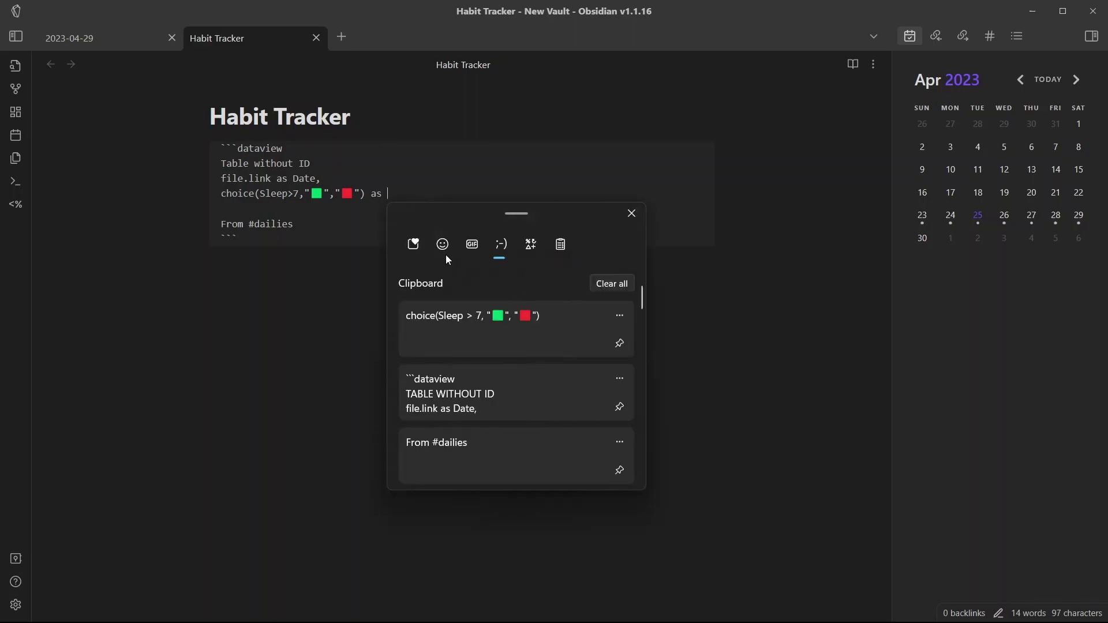
{"action": "left_click", "coordinate": [445, 254]}
{"action": "left_click", "coordinate": [472, 354]}
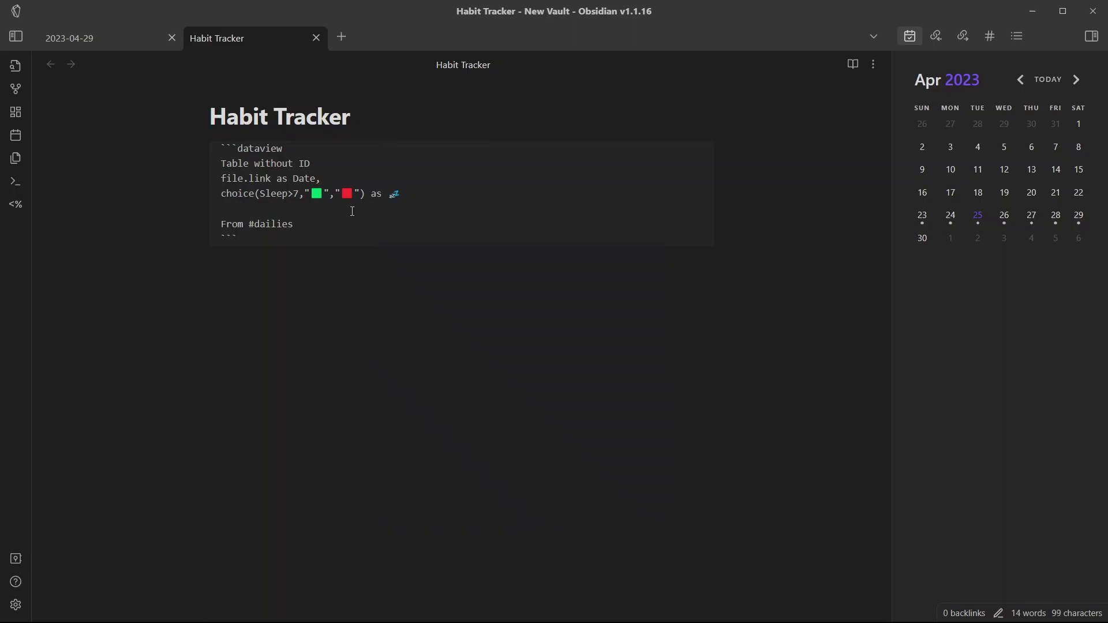
{"action": "key", "text": "ctrl+e"}
Change the Sleep value to 8 in the 2023-04-26 daily note.
{"action": "scroll", "coordinate": [230, 300], "scroll_direction": "down", "scroll_amount": 1}
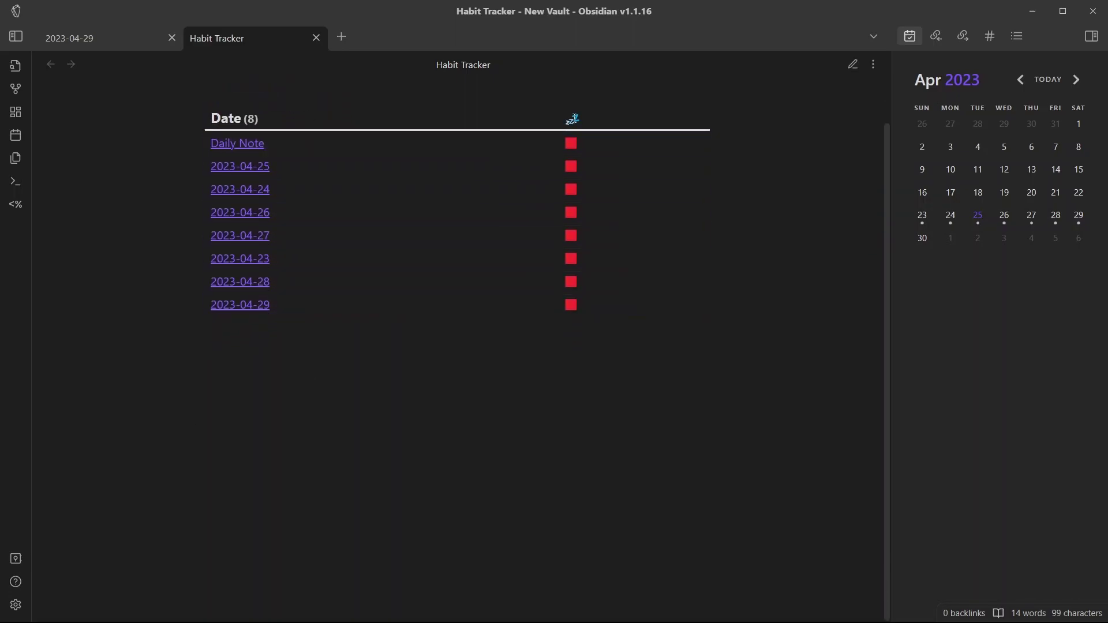
{"action": "left_click_drag", "start_coordinate": [569, 122], "coordinate": [582, 122]}
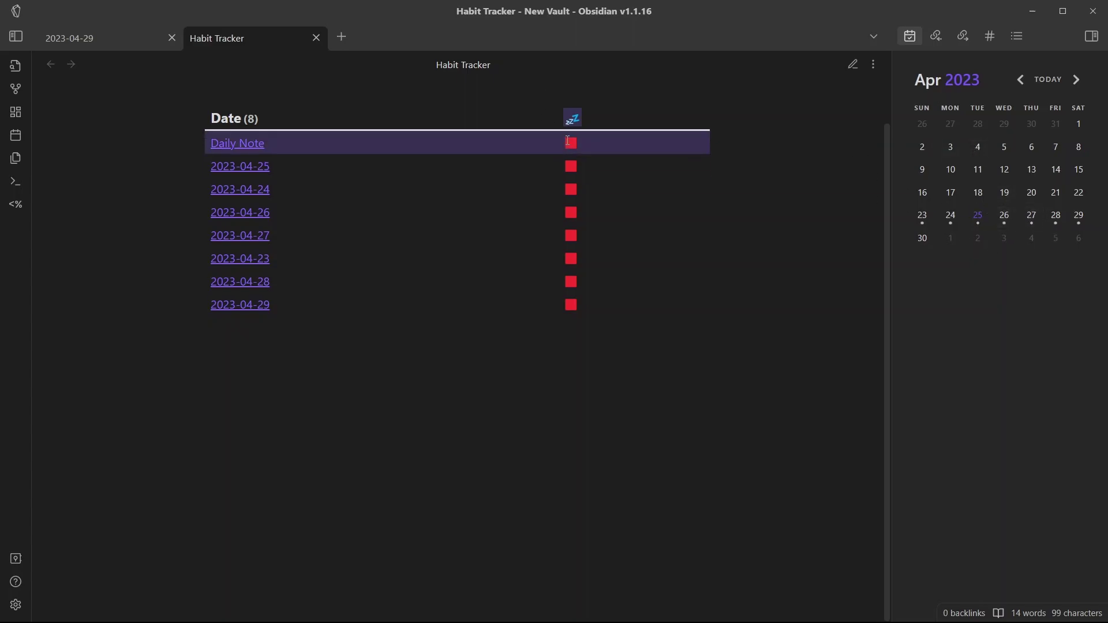
{"action": "left_click", "coordinate": [577, 317]}
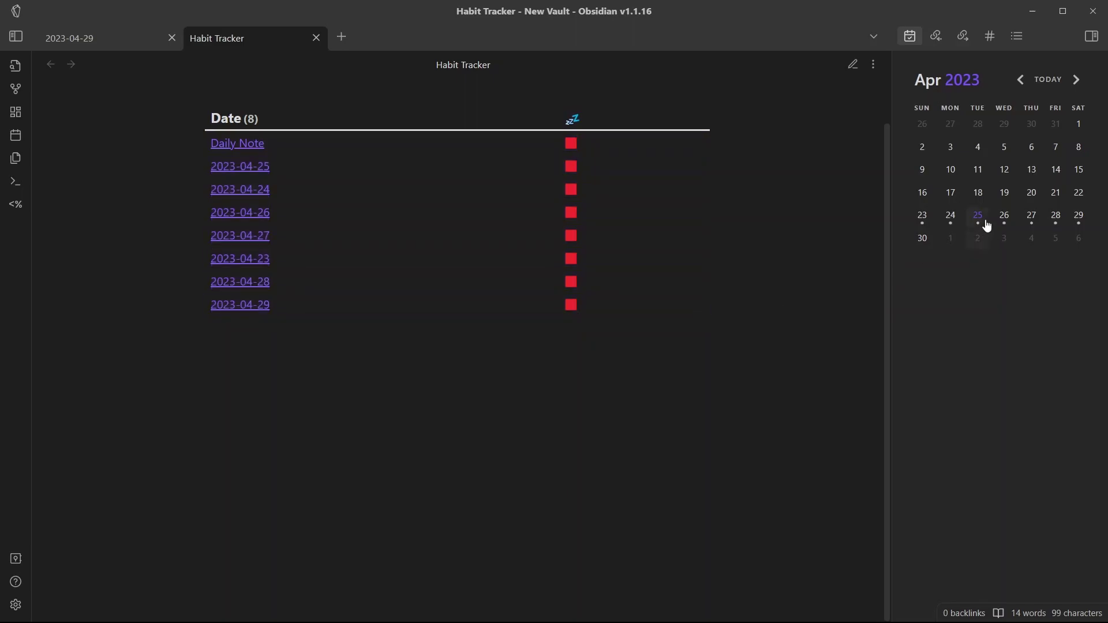
{"action": "left_click", "coordinate": [1005, 216]}
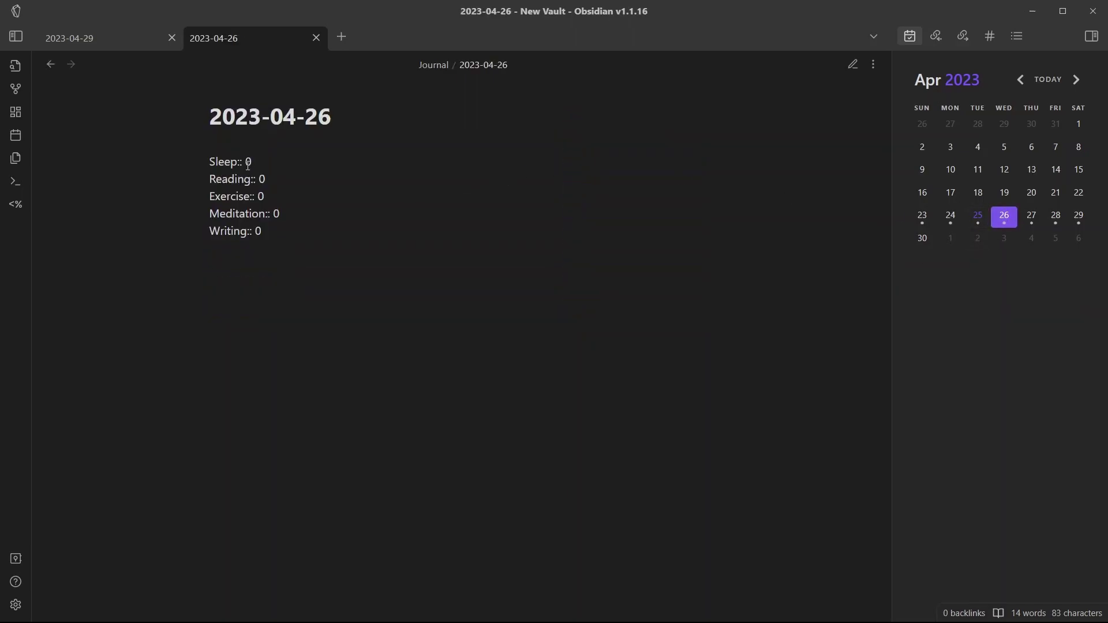
{"action": "key", "text": "ctrl+e"}
{"action": "double_click", "coordinate": [269, 220]}
{"action": "type", "text": "8"}
Back in Habit Tracker, paste a copy of the choice(Sleep>7) line into the query.
{"action": "left_click", "coordinate": [51, 65]}
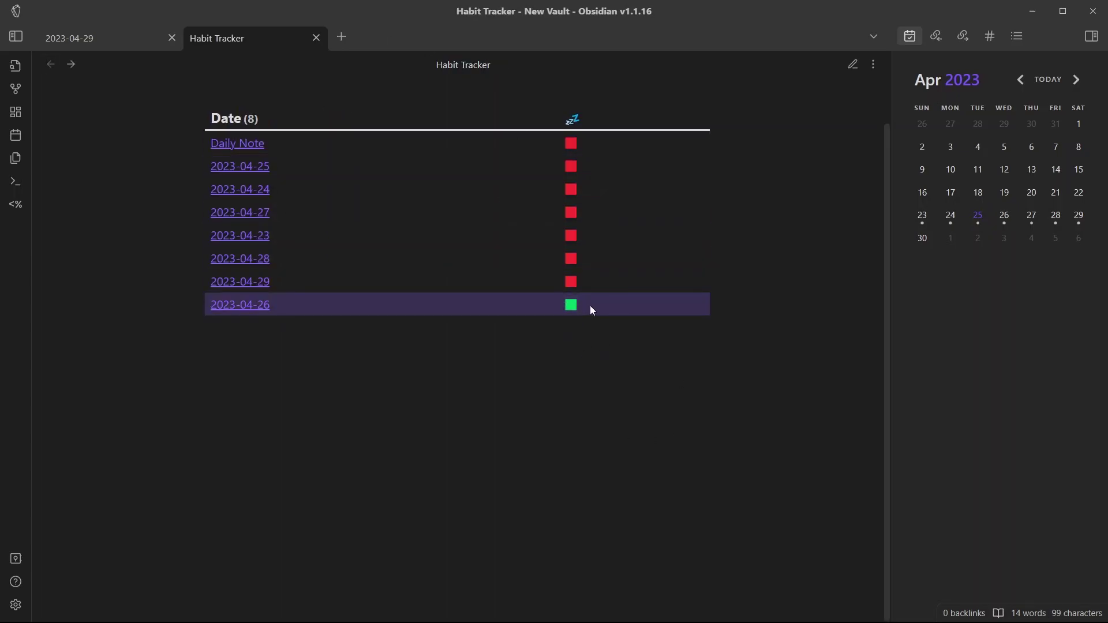
{"action": "key", "text": "ctrl+e"}
{"action": "type", "text": "choice(Sleep>7,\"🟩\",\"🟥\") as 💤"}
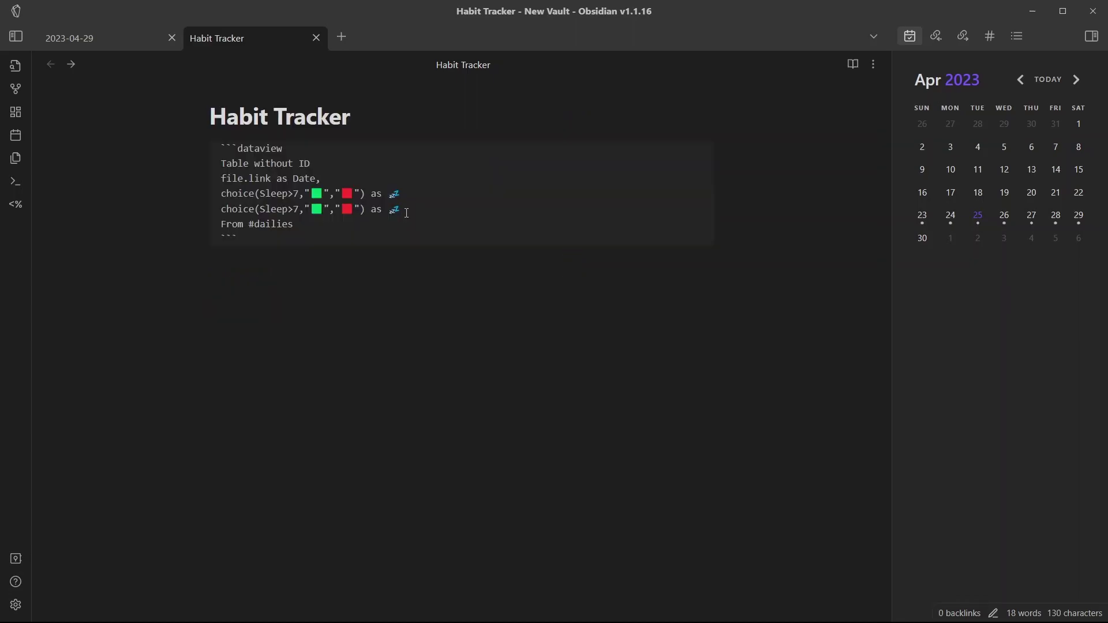
Paste two more copies of the Sleep choice line, giving four habit lines.
{"action": "key", "text": "Return"}
{"action": "type", "text": "choice(Sleep>7,\"🟩\",\"🟥\") as 💤"}
{"action": "key", "text": "Return"}
{"action": "type", "text": "choice(Sleep>7,\"🟩\",\"🟥\") as 💤"}
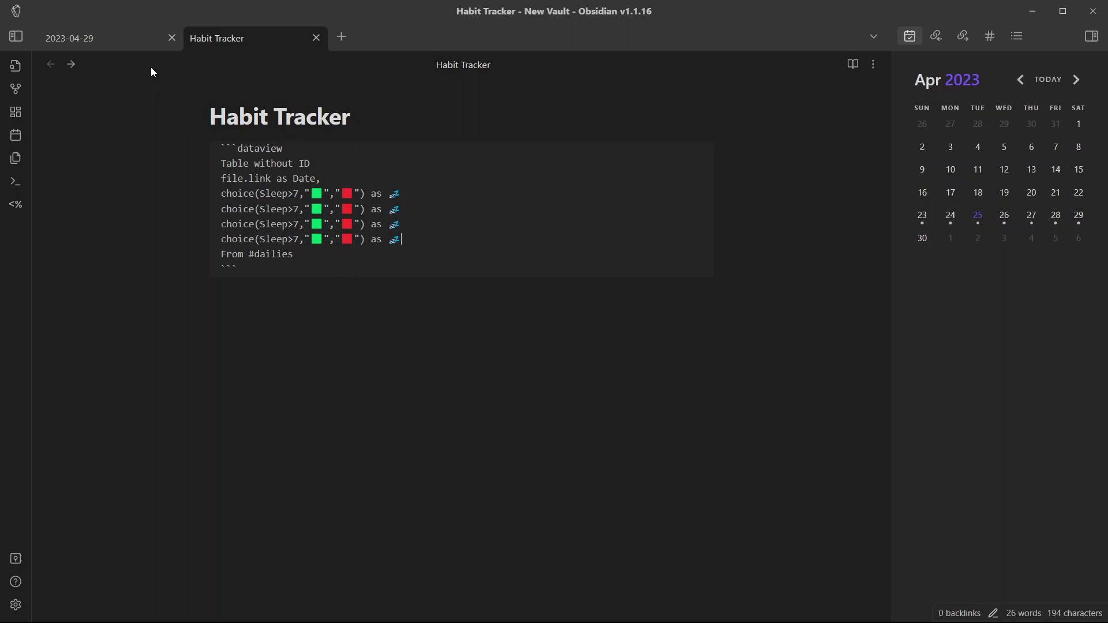
Stack the tabs so the 2023-04-29 note and Habit Tracker show side by side.
{"action": "left_click", "coordinate": [120, 38]}
{"action": "left_click", "coordinate": [873, 37]}
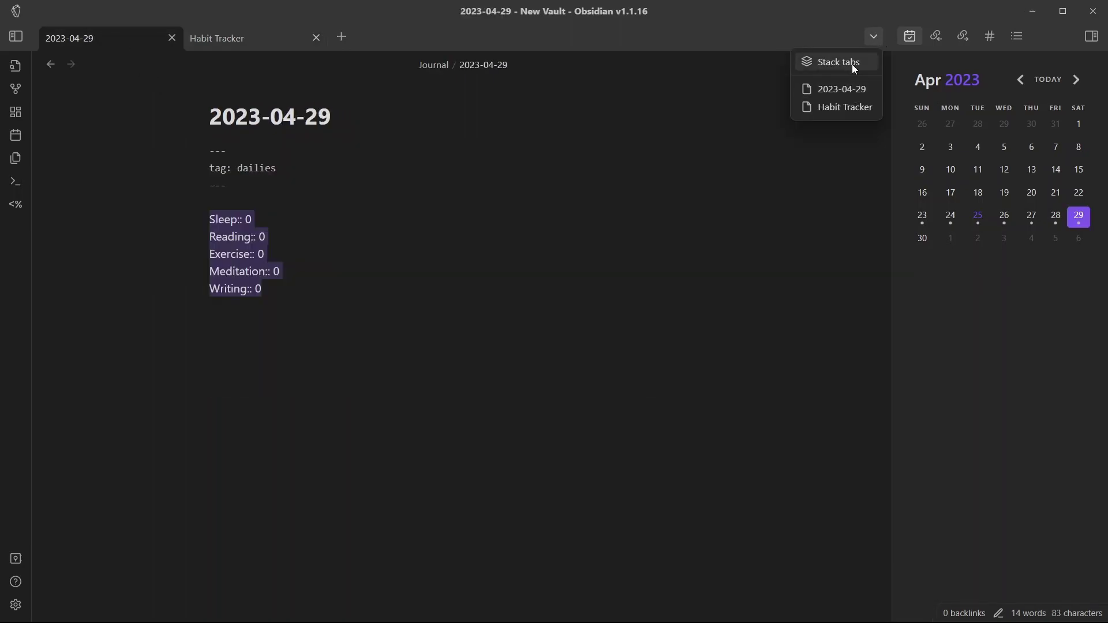
{"action": "left_click", "coordinate": [855, 64]}
Turn the second line into Reading with threshold 30 and a 📚 books header.
{"action": "double_click", "coordinate": [693, 209]}
{"action": "type", "text": "Reading"}
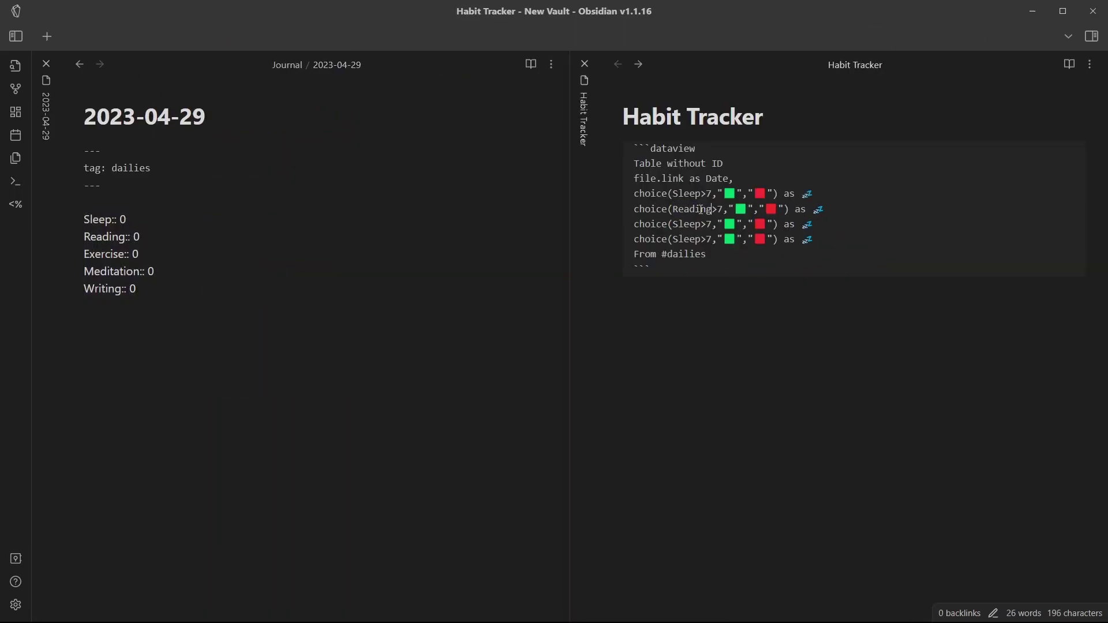
{"action": "double_click", "coordinate": [722, 209]}
{"action": "type", "text": "30"}
{"action": "left_click_drag", "start_coordinate": [823, 207], "coordinate": [846, 208]}
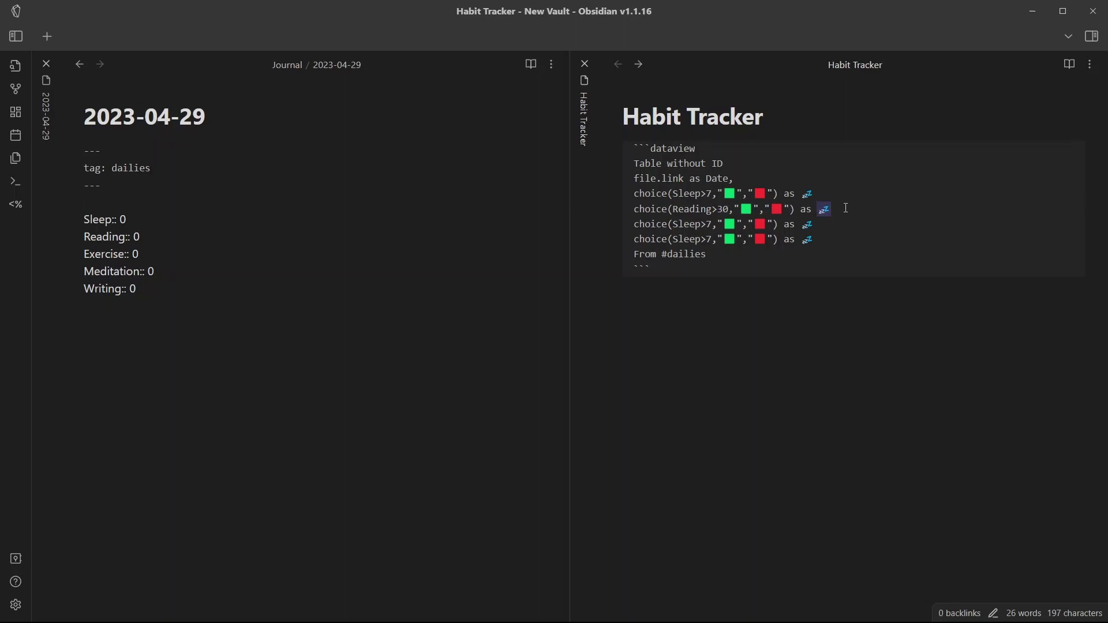
{"action": "key", "text": "super+period"}
{"action": "type", "text": "books"}
{"action": "left_click", "coordinate": [849, 366]}
Turn the third line into Exercise with threshold 30 and a 🏃 runner header.
{"action": "double_click", "coordinate": [681, 223]}
{"action": "type", "text": "Exe"}
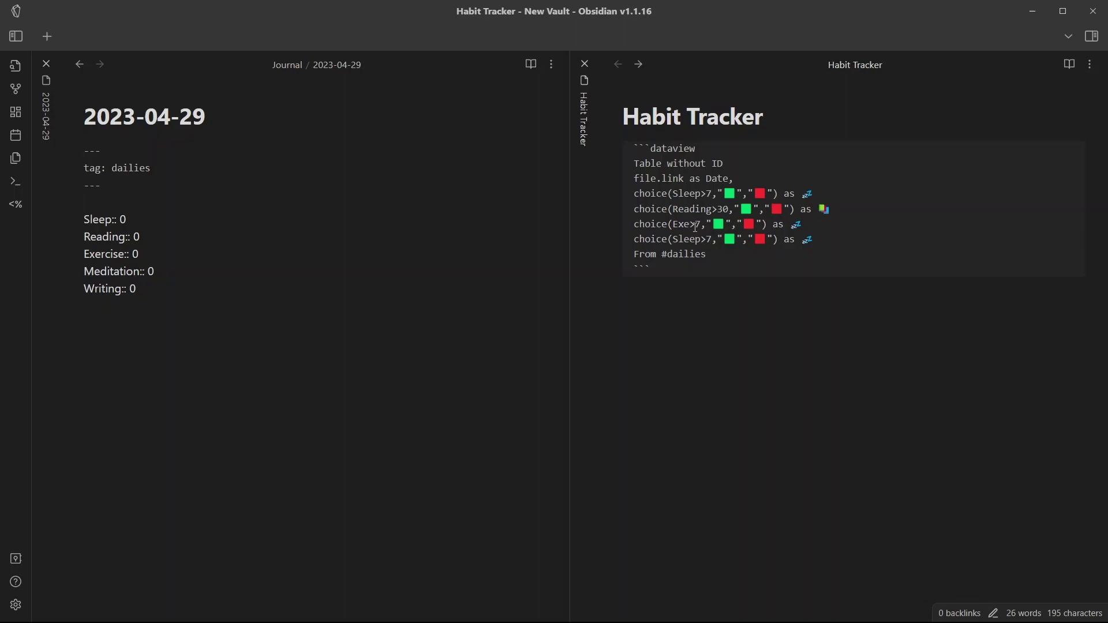
{"action": "type", "text": "rcise"}
{"action": "double_click", "coordinate": [729, 224]}
{"action": "type", "text": "30"}
{"action": "left_click_drag", "start_coordinate": [823, 225], "coordinate": [839, 229]}
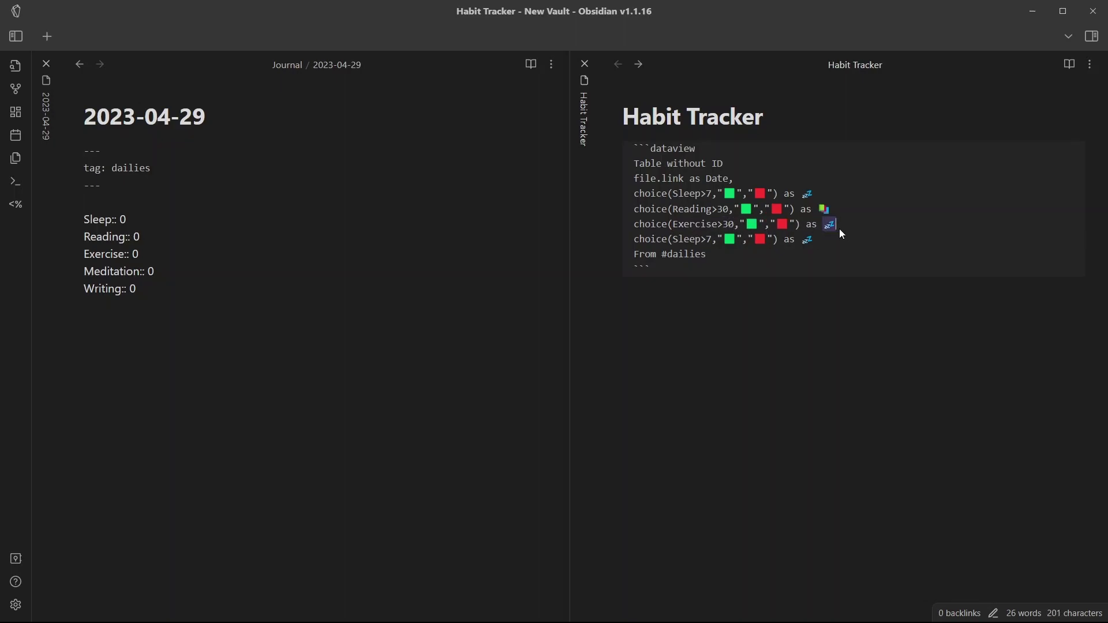
{"action": "key", "text": "super+period"}
{"action": "type", "text": "run"}
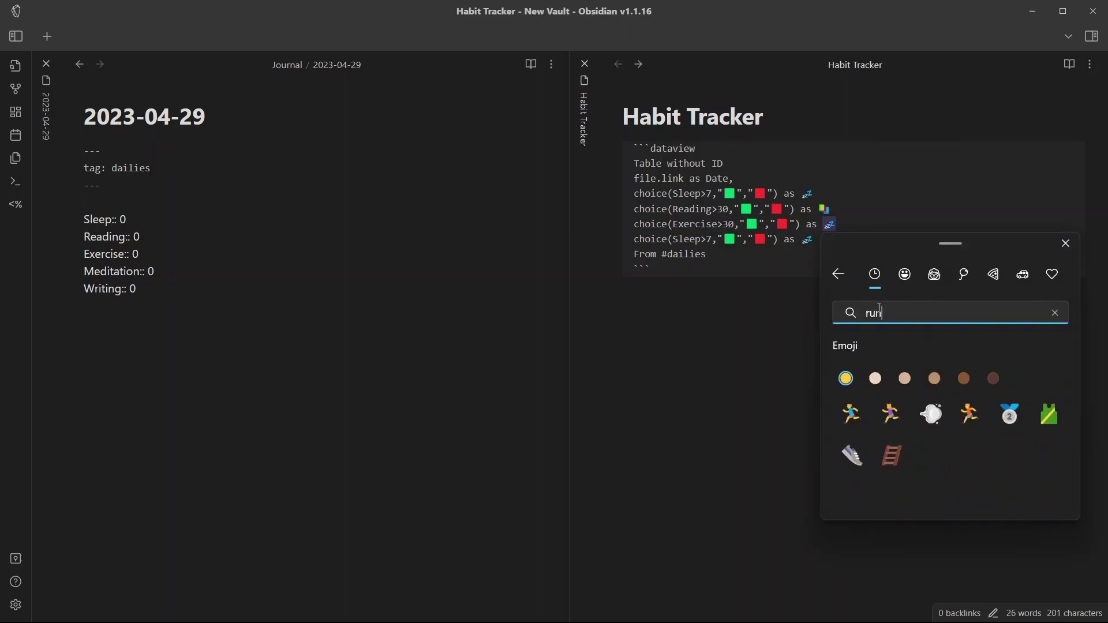
{"action": "left_click", "coordinate": [895, 411]}
Turn the fourth line into Meditation with threshold 10 and a 🧘 meditation header.
{"action": "double_click", "coordinate": [684, 239]}
{"action": "type", "text": "Meditation"}
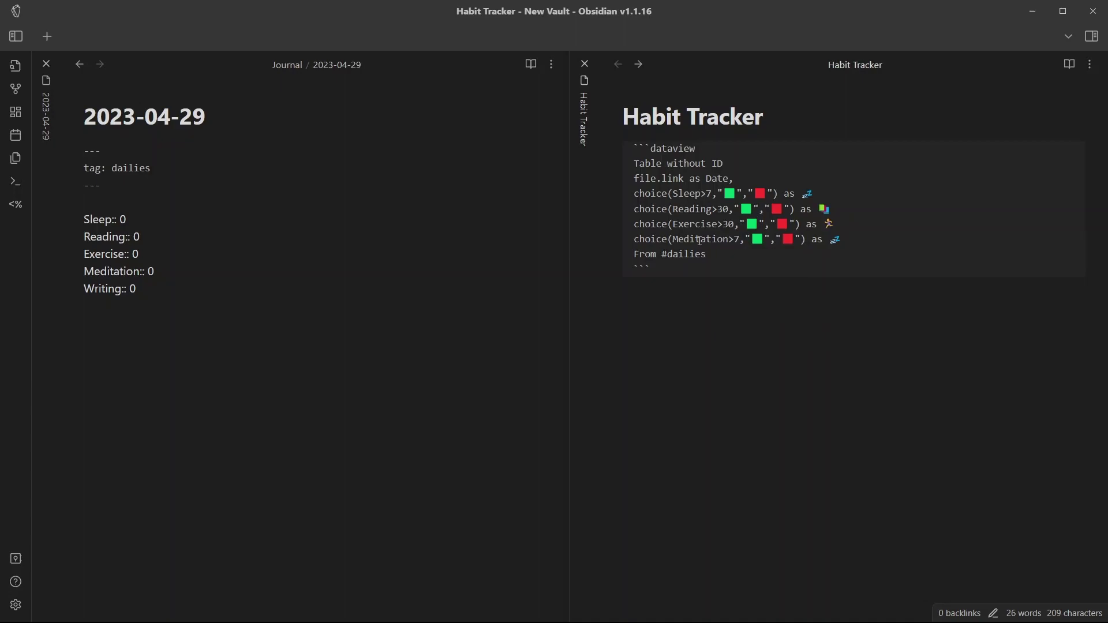
{"action": "double_click", "coordinate": [736, 240]}
{"action": "type", "text": "10"}
{"action": "left_click_drag", "start_coordinate": [834, 242], "coordinate": [854, 244]}
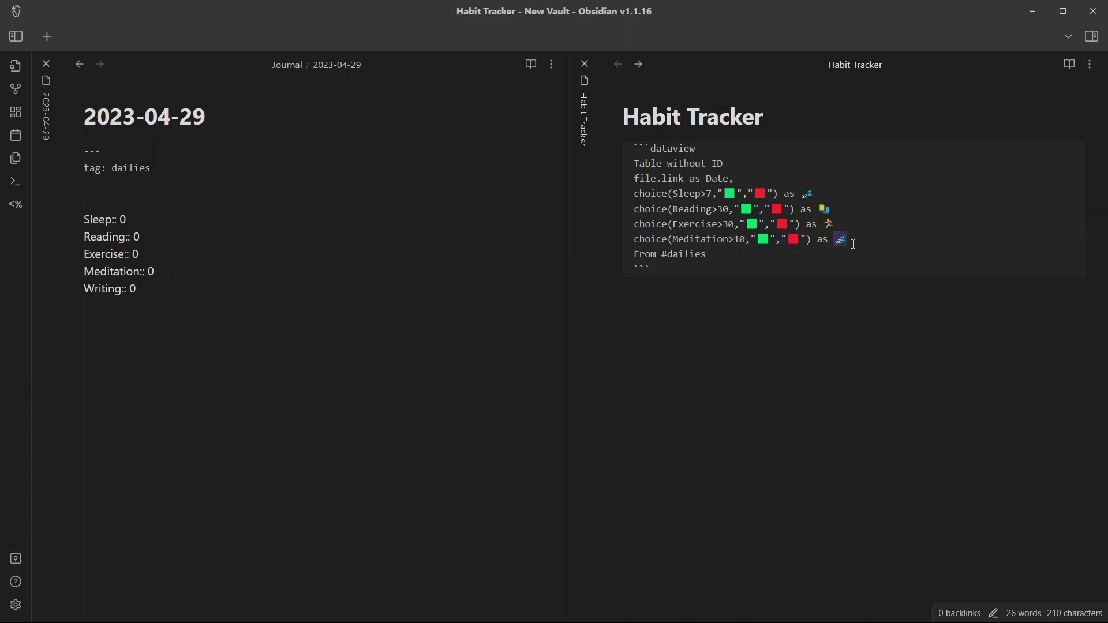
{"action": "key", "text": "super+v"}
{"action": "left_click", "coordinate": [892, 290]}
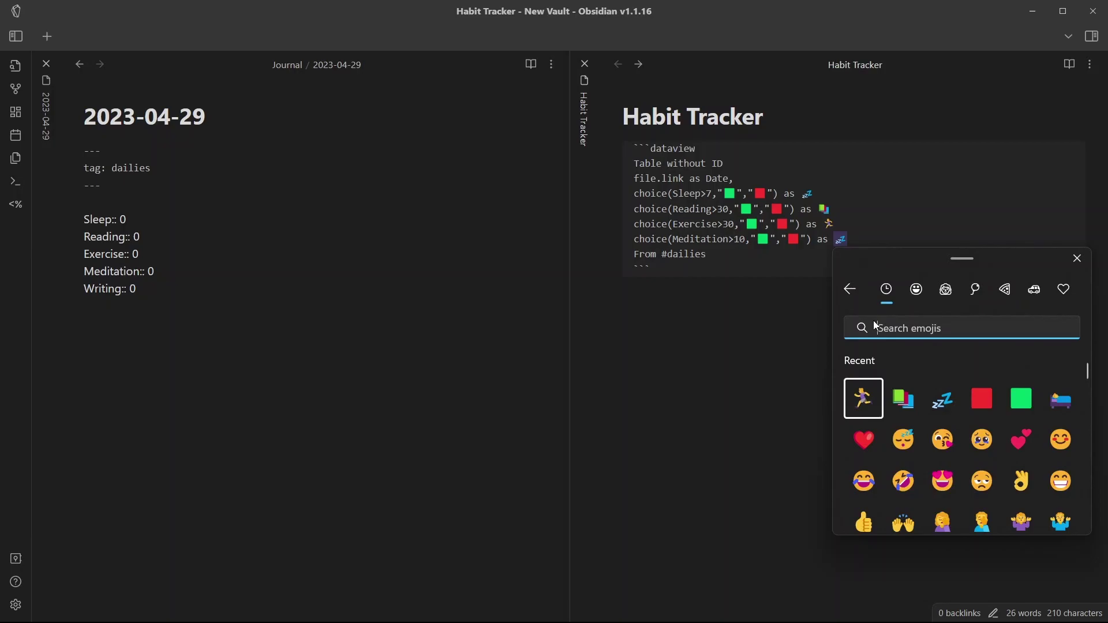
{"action": "type", "text": "med"}
{"action": "key", "text": "Return"}
{"action": "key", "text": "ctrl+e"}
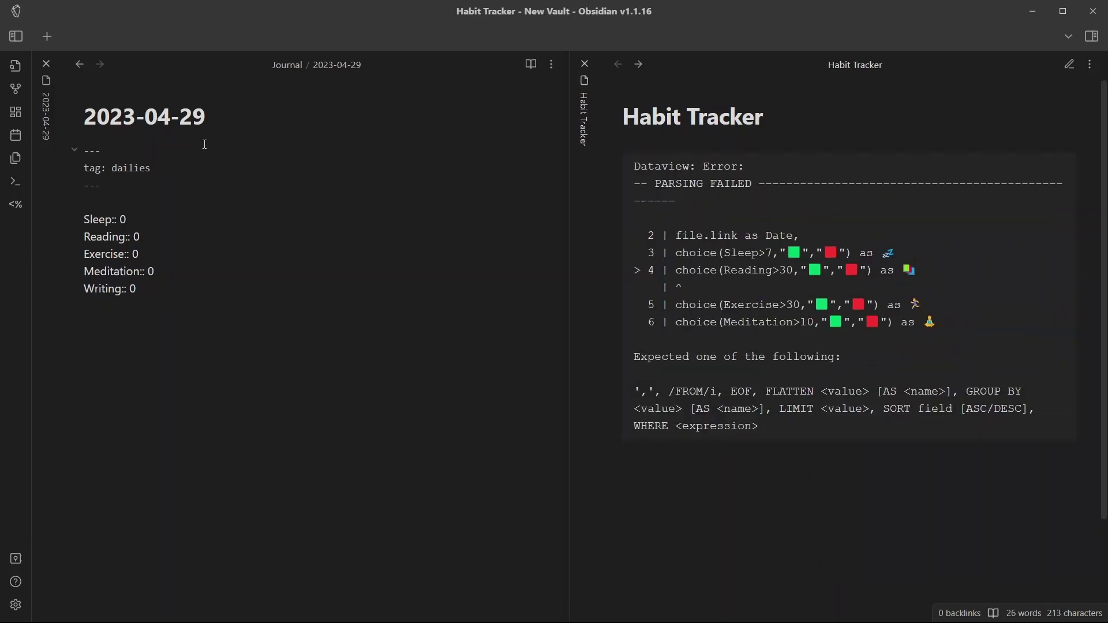
Add the missing commas after the emoji-headed choice lines and render the habit table.
{"action": "key", "text": "ctrl+e"}
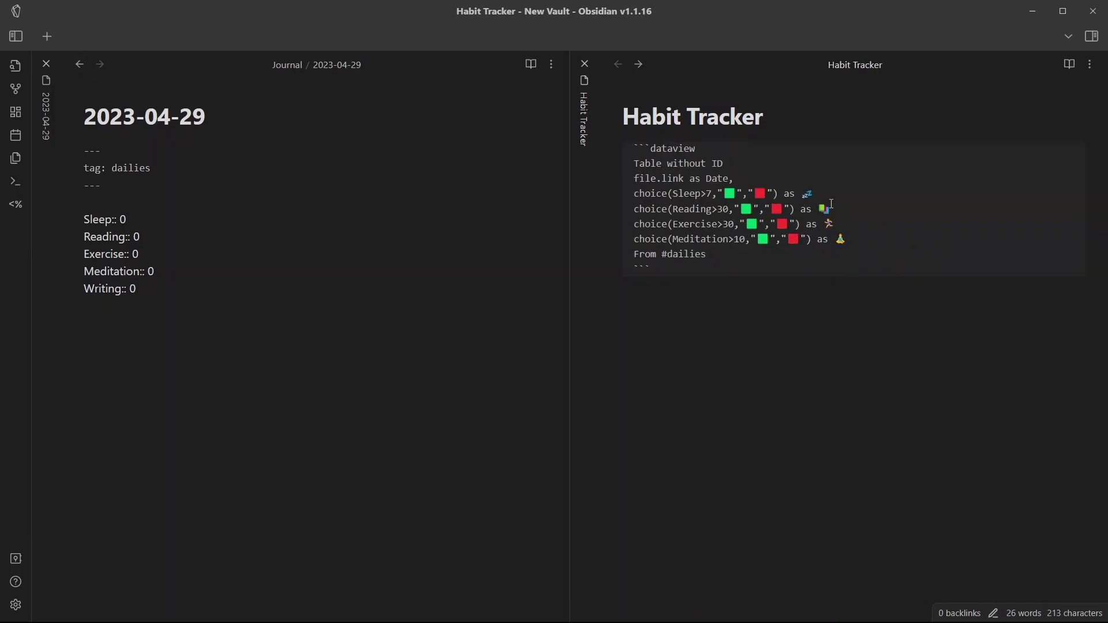
{"action": "left_click", "coordinate": [823, 195]}
{"action": "type", "text": ","}
{"action": "type", "text": ","}
{"action": "key", "text": "Down"}
{"action": "type", "text": ","}
{"action": "key", "text": "ctrl+e"}
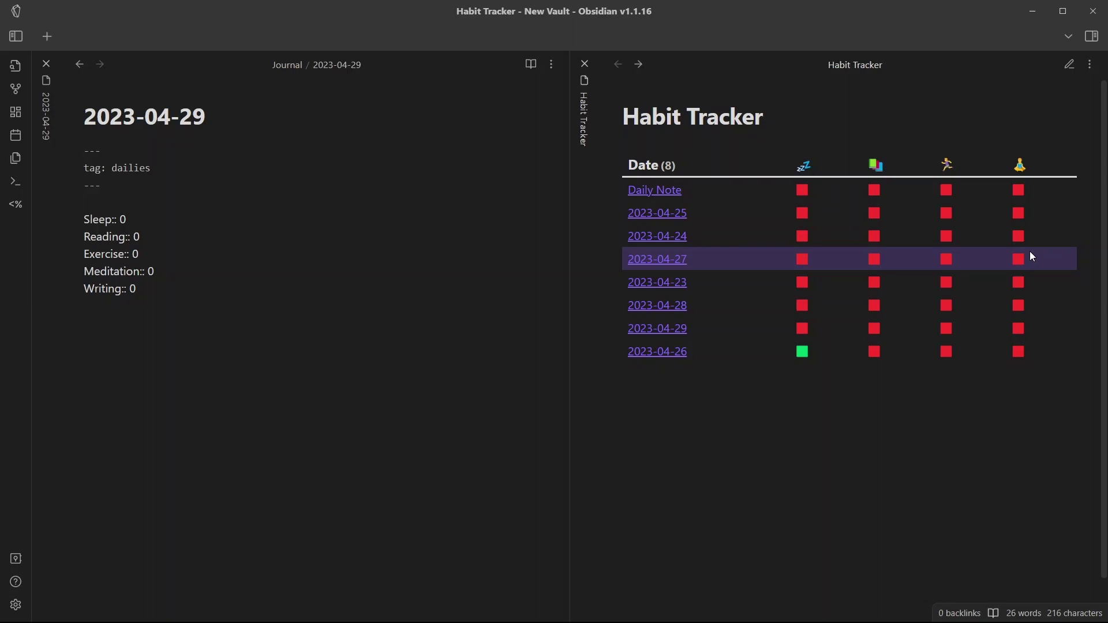
Put the 2023-04-29 note in reading view and Habit Tracker in editing view.
{"action": "left_click", "coordinate": [173, 270]}
{"action": "key", "text": "ctrl+e"}
{"action": "left_click", "coordinate": [774, 252]}
{"action": "key", "text": "ctrl+e"}
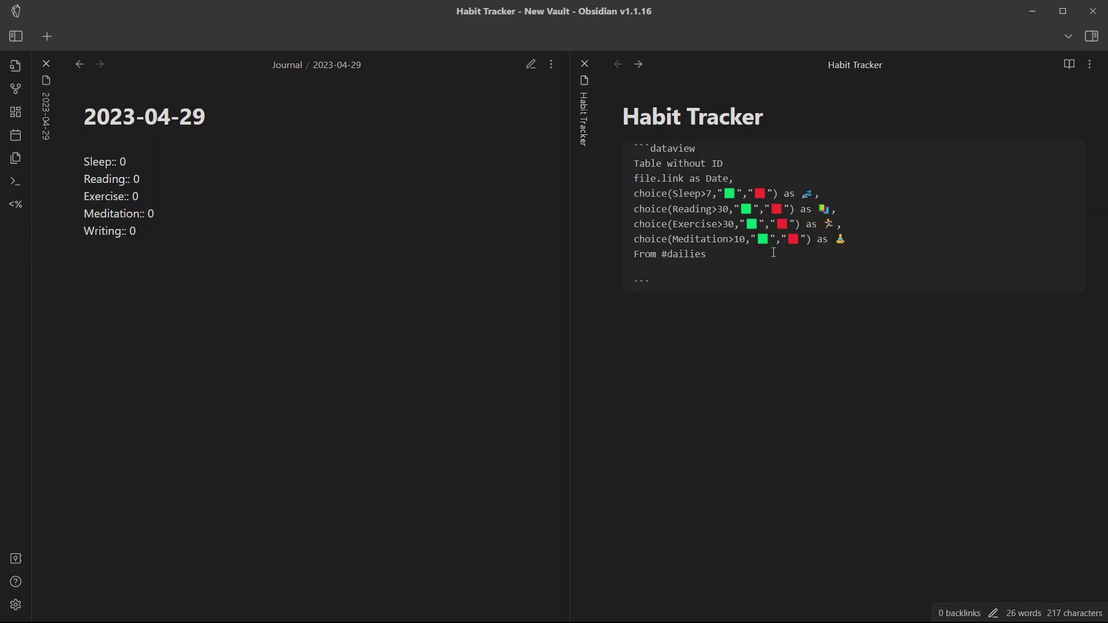
Add 'Sort file.day Desc' to the query and preview the sorted table.
{"action": "type", "text": "Sort file.day Asc"}
{"action": "double_click", "coordinate": [728, 270]}
{"action": "type", "text": "Desc"}
{"action": "key", "text": "ctrl+e"}
{"action": "key", "text": "ctrl+e"}
Add a WHERE file.day date-range filter after From #dailies, widened to dur(14days).
{"action": "key", "text": "Return"}
{"action": "type", "text": "WHERE file.day <= date(now) AND file.day >= date(now) - dur(7days)"}
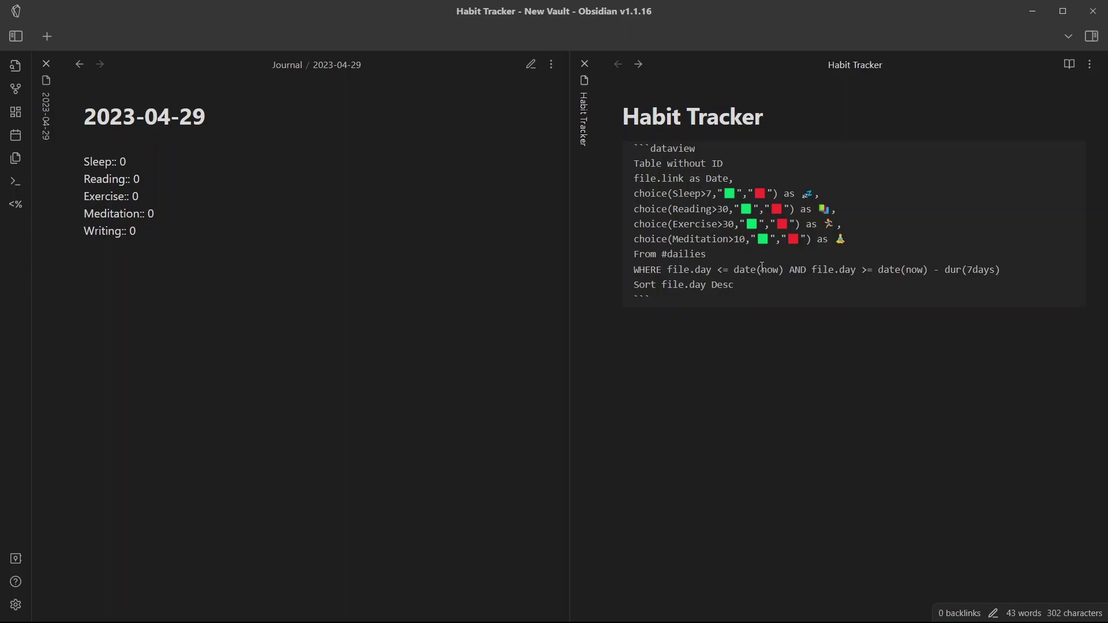
{"action": "left_click_drag", "start_coordinate": [729, 269], "coordinate": [769, 281]}
{"action": "left_click", "coordinate": [769, 278]}
{"action": "left_click_drag", "start_coordinate": [970, 269], "coordinate": [973, 270]}
{"action": "type", "text": "14"}
{"action": "key", "text": "ctrl+e"}
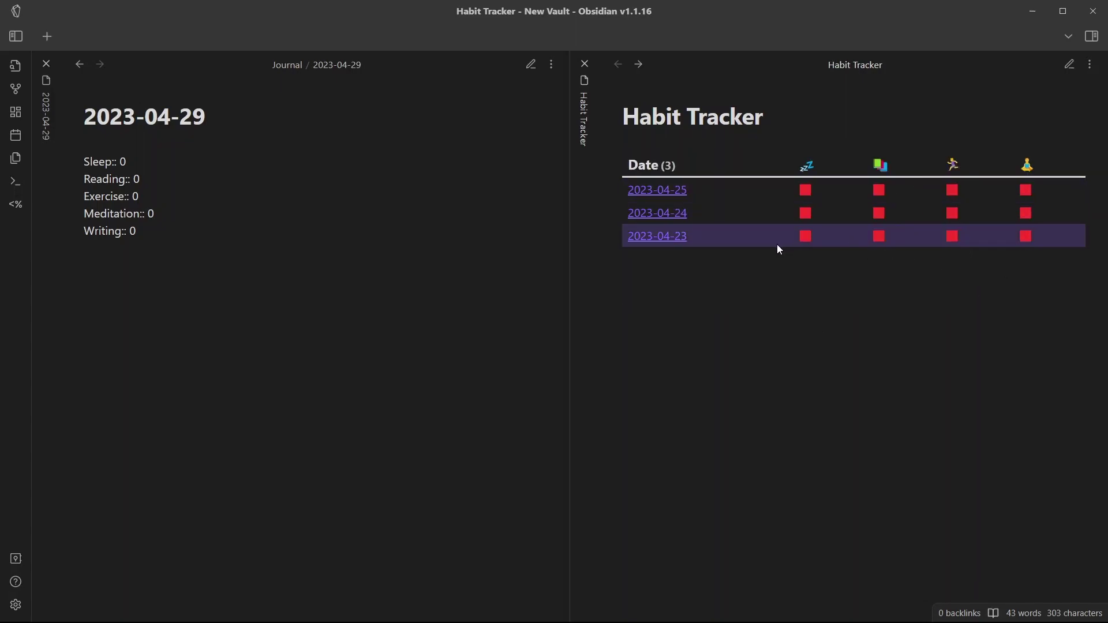
Open the Calendar sidebar and close the 2023-04-29 note pane.
{"action": "key", "text": "ctrl+shift+r"}
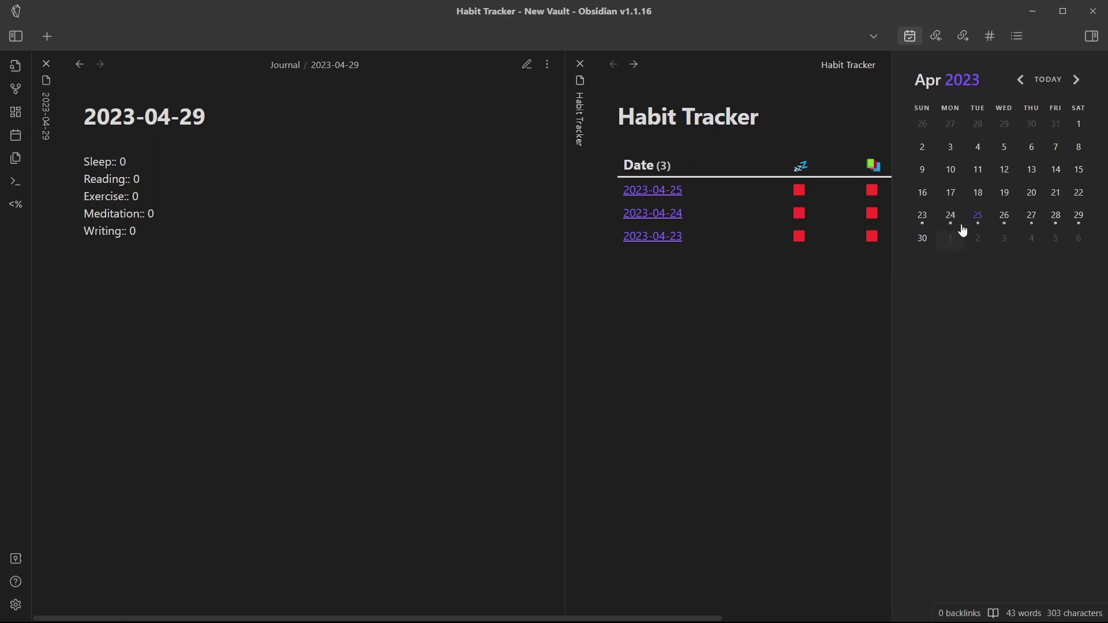
{"action": "left_click", "coordinate": [1080, 218]}
{"action": "left_click", "coordinate": [45, 64]}
{"action": "left_click_drag", "start_coordinate": [268, 270], "coordinate": [375, 270]}
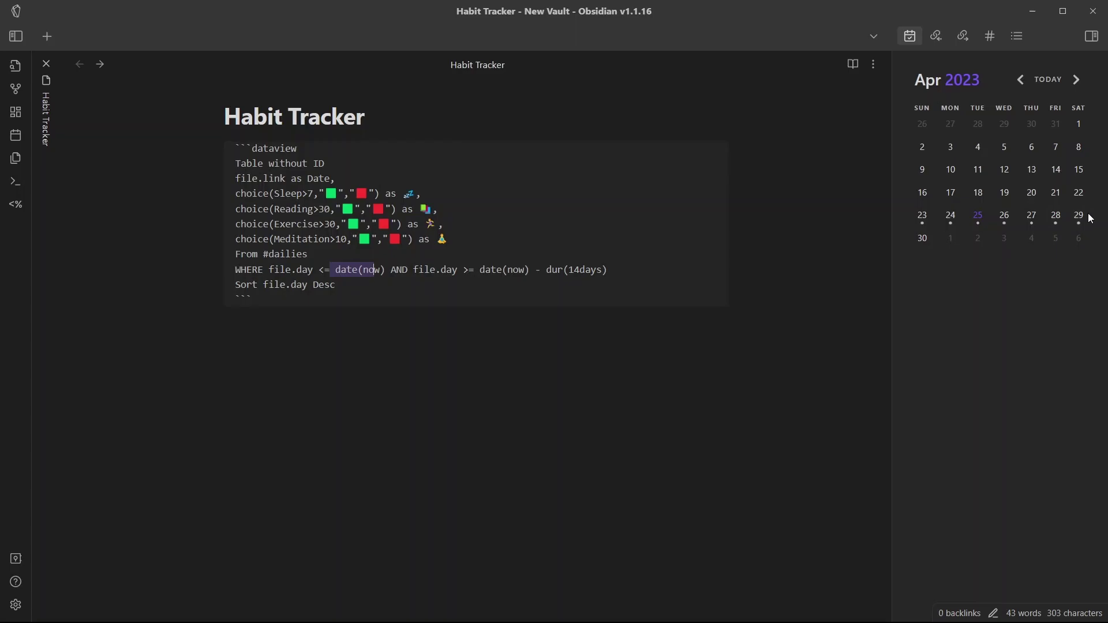
Create the 2023-04-11 daily note, open 2023-04-18, then return to Habit Tracker.
{"action": "left_click", "coordinate": [976, 182]}
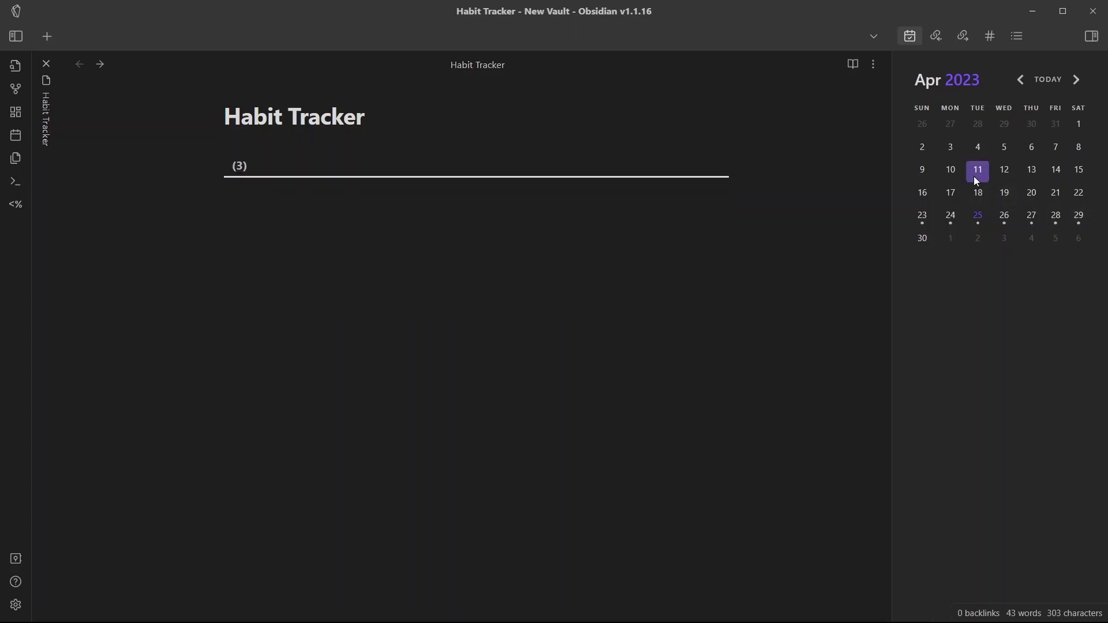
{"action": "left_click", "coordinate": [722, 351]}
{"action": "left_click", "coordinate": [978, 192]}
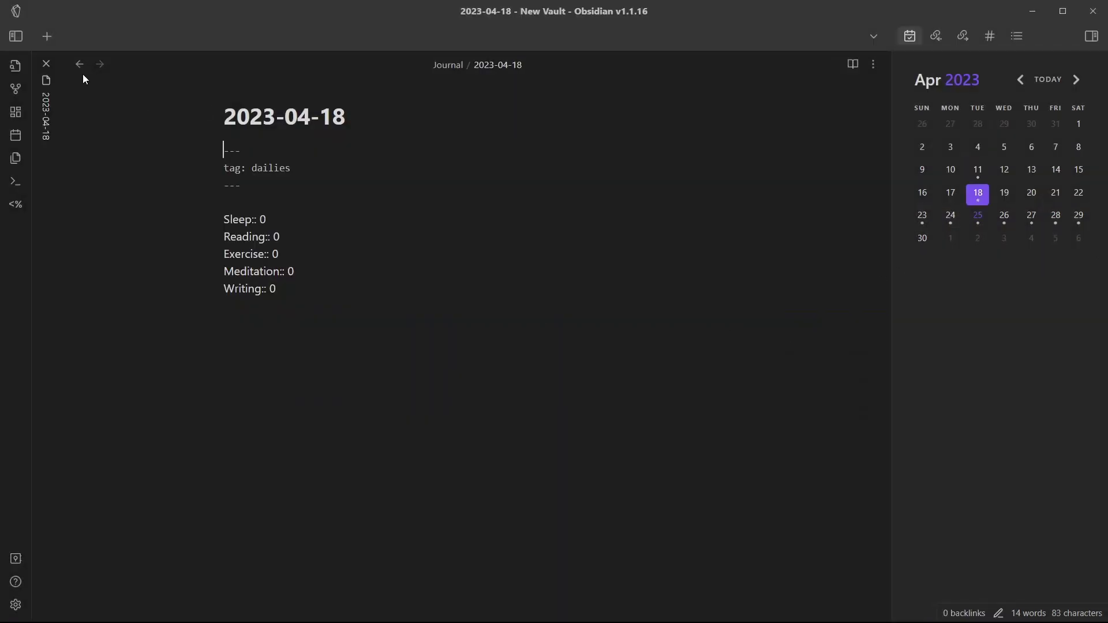
{"action": "left_click", "coordinate": [80, 64]}
{"action": "left_click", "coordinate": [80, 64]}
{"action": "left_click", "coordinate": [81, 64]}
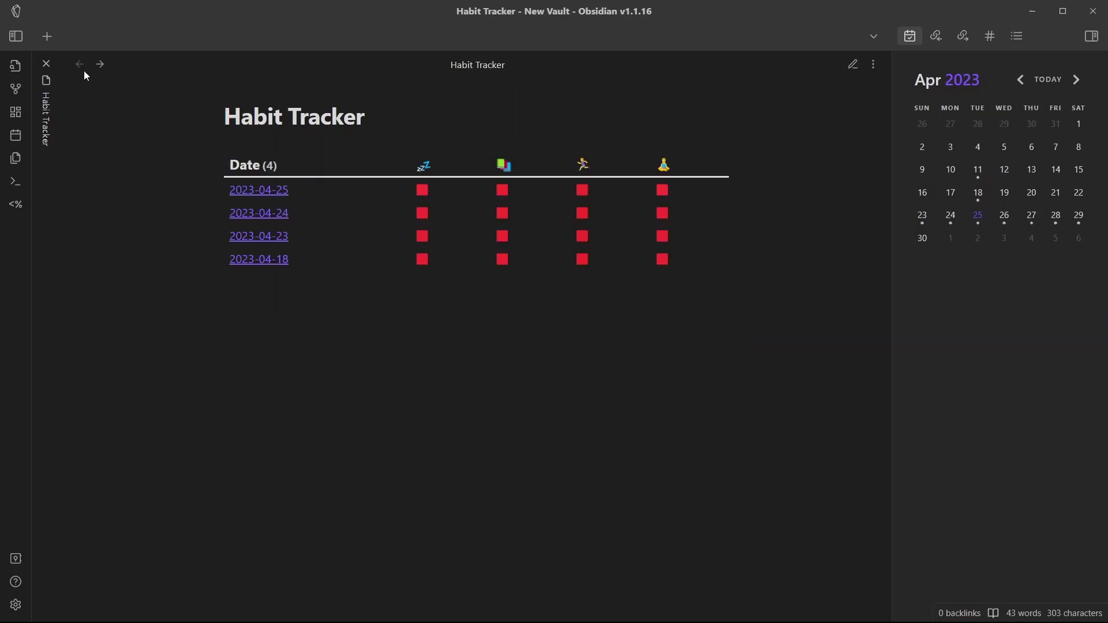
Check the query, then create the 2023-04-16 daily note from the calendar.
{"action": "mouse_move", "coordinate": [265, 221]}
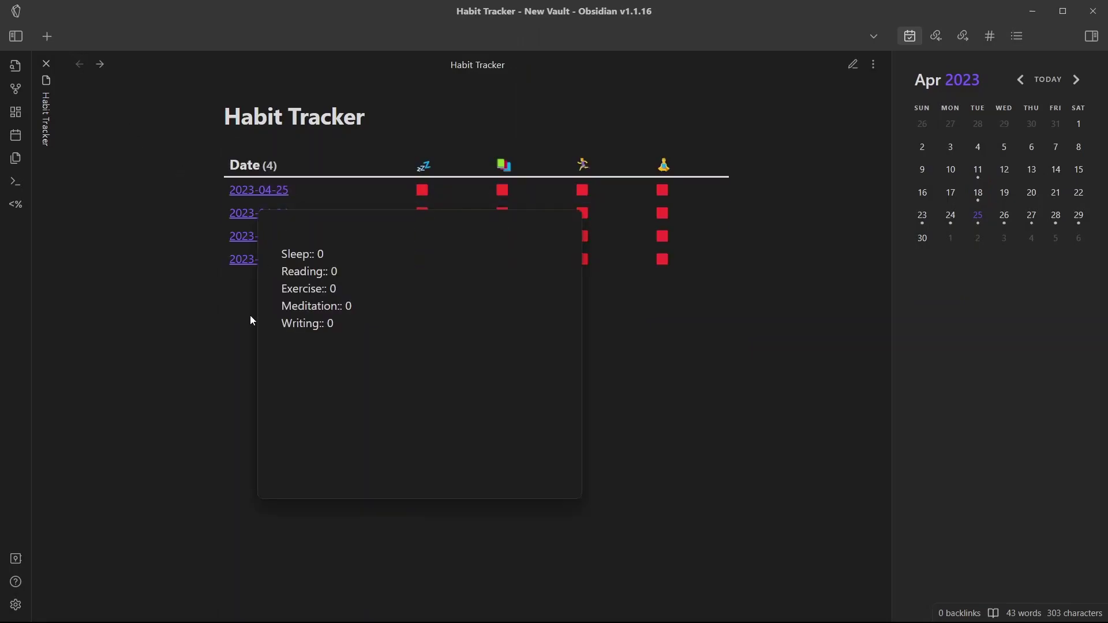
{"action": "key", "text": "ctrl+e"}
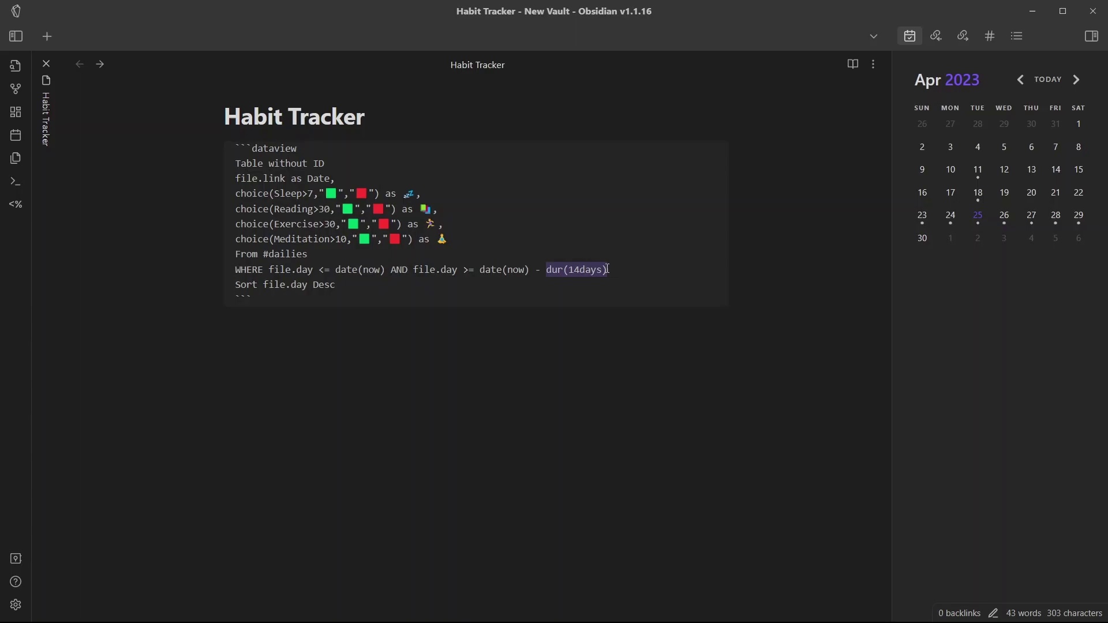
{"action": "left_click", "coordinate": [590, 270]}
{"action": "key", "text": "ctrl+e"}
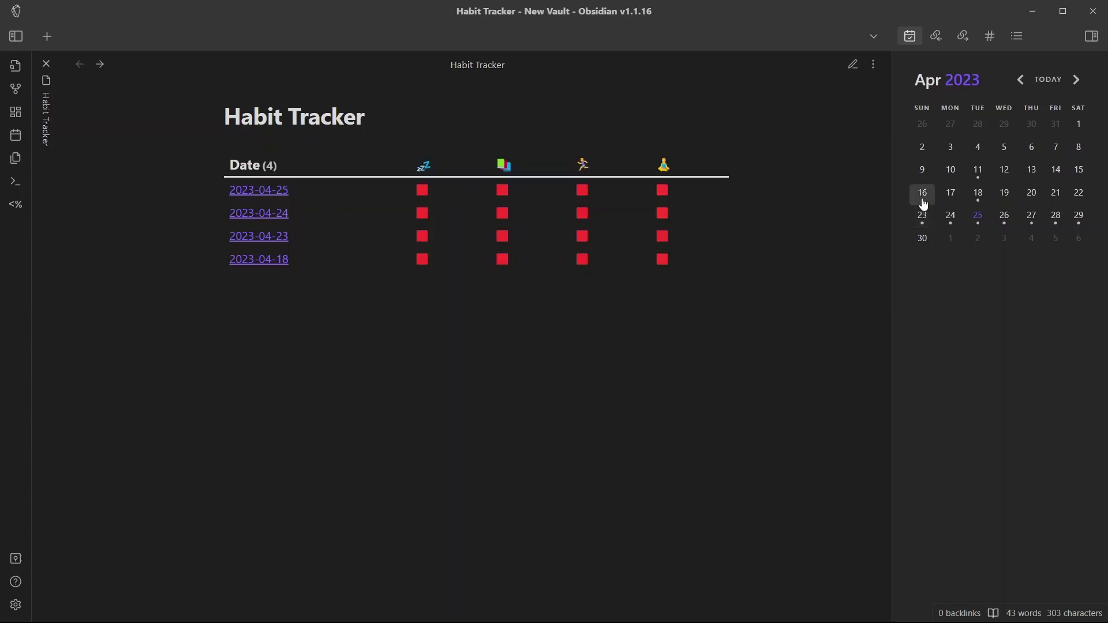
{"action": "left_click", "coordinate": [922, 193]}
{"action": "key", "text": "Return"}
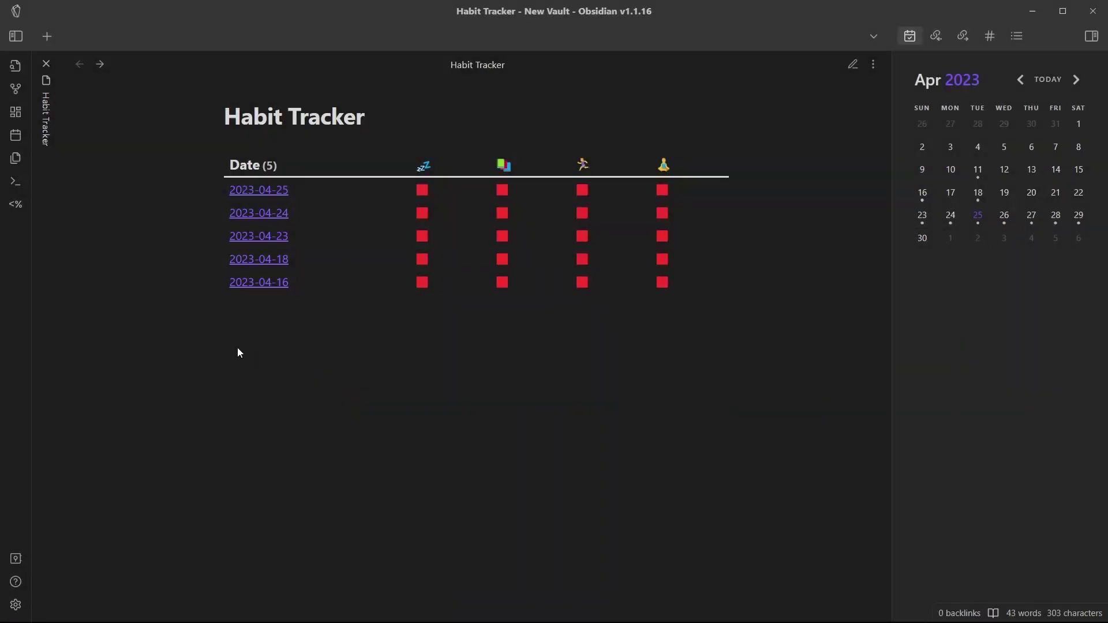